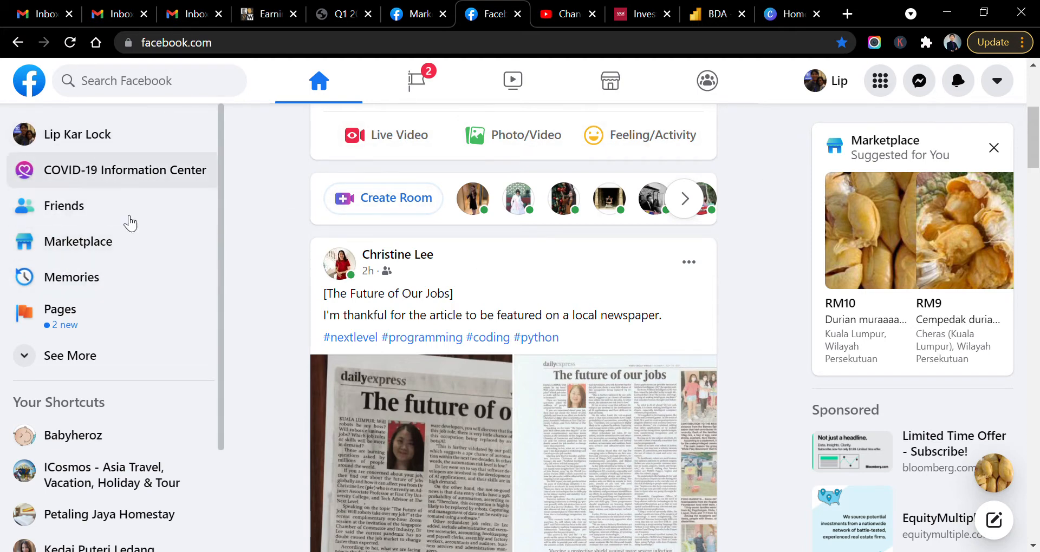
Step: Open Marketplace and browse through Today's Picks and the category sections of suggested listings
click(82, 244)
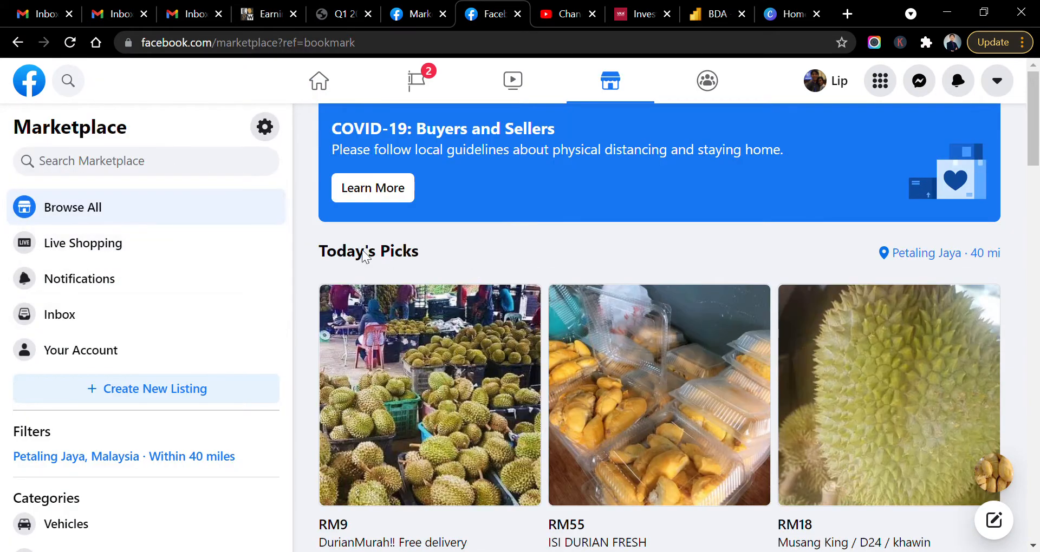
scroll(737, 326, down, 4)
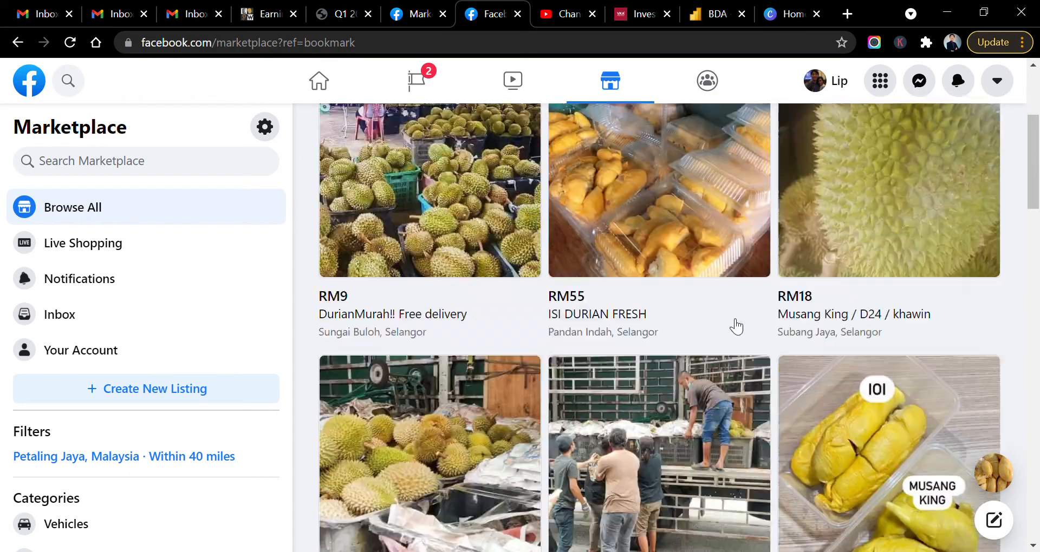
scroll(736, 327, down, 19)
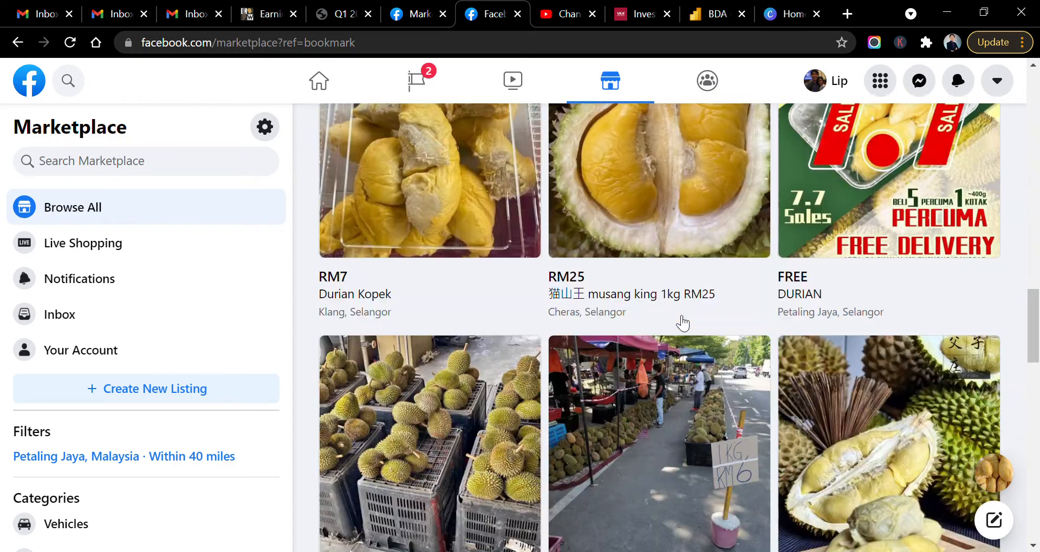
scroll(682, 323, down, 20)
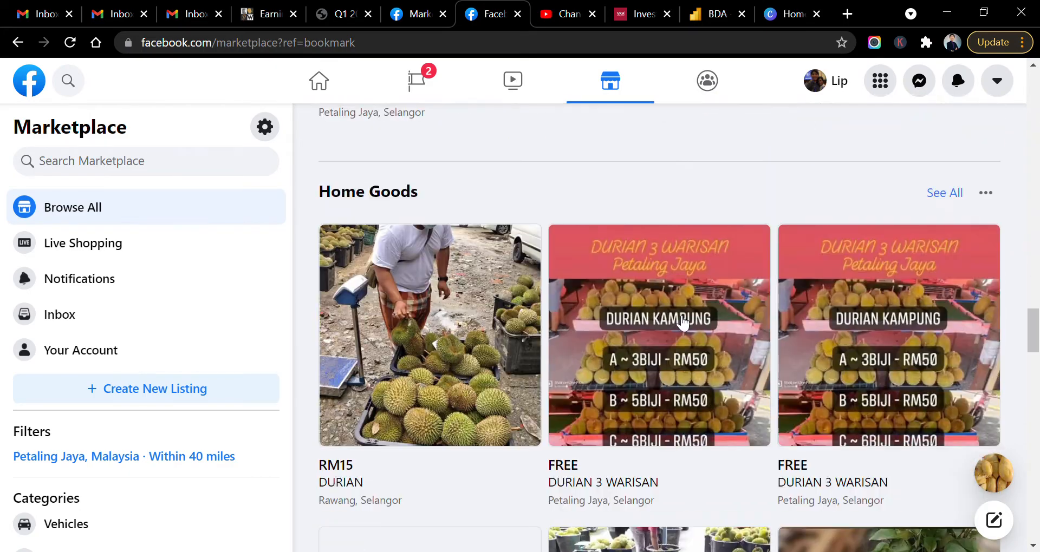
scroll(682, 323, down, 15)
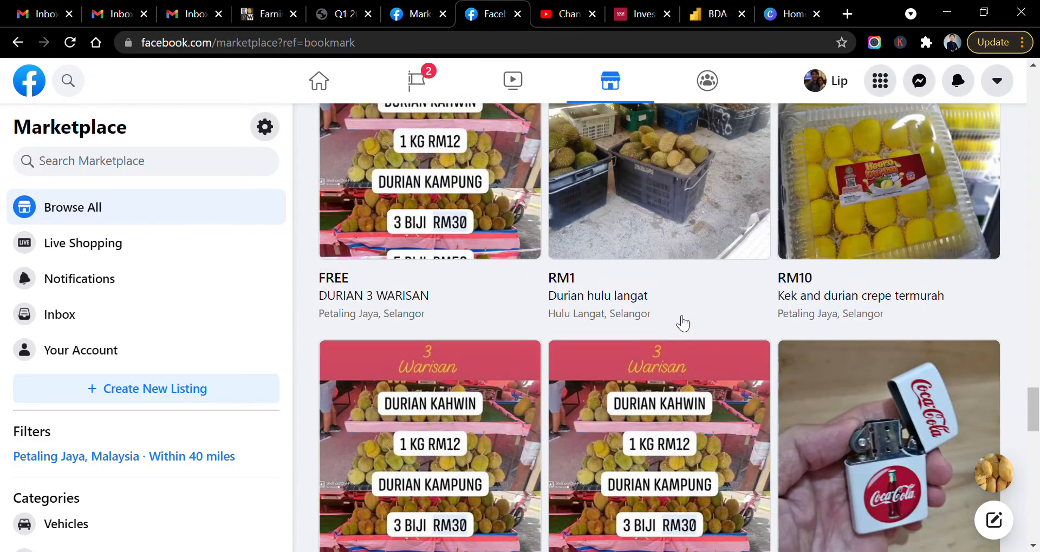
click(1037, 449)
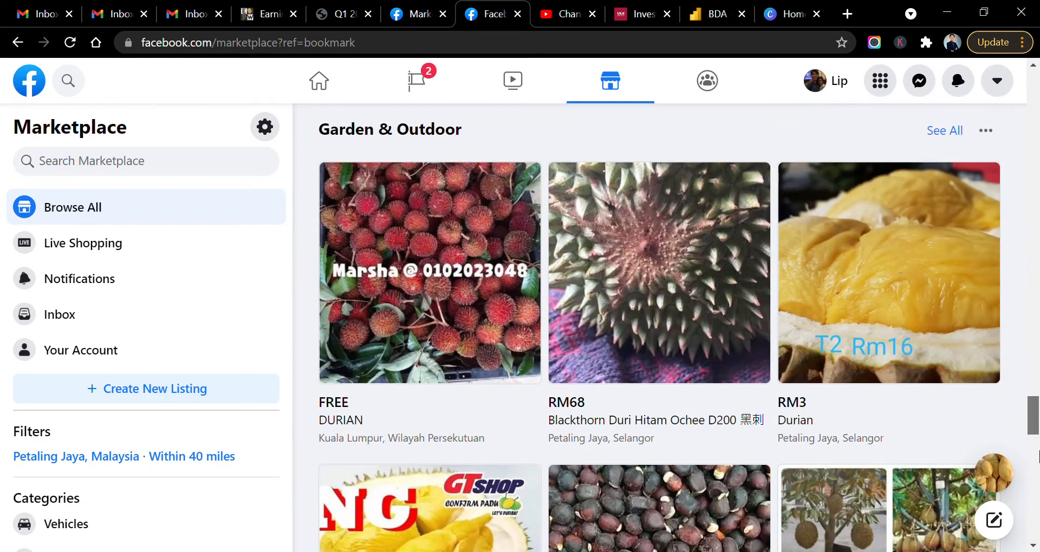
drag(1038, 458, 1012, 147)
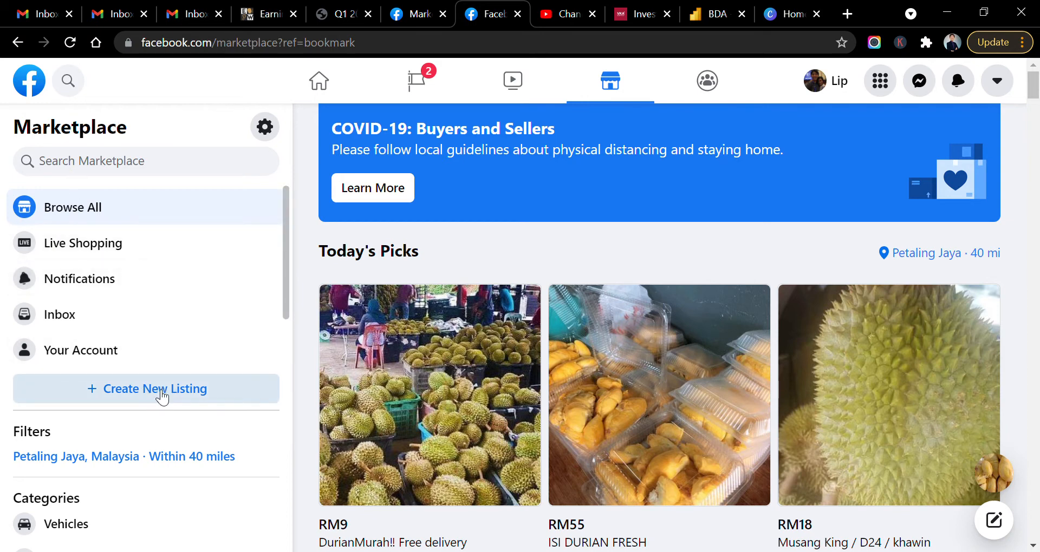
Step: Start a new Item for Sale listing and add the "How to Make Money Through Facebook Marketplace" image as its photo
click(163, 398)
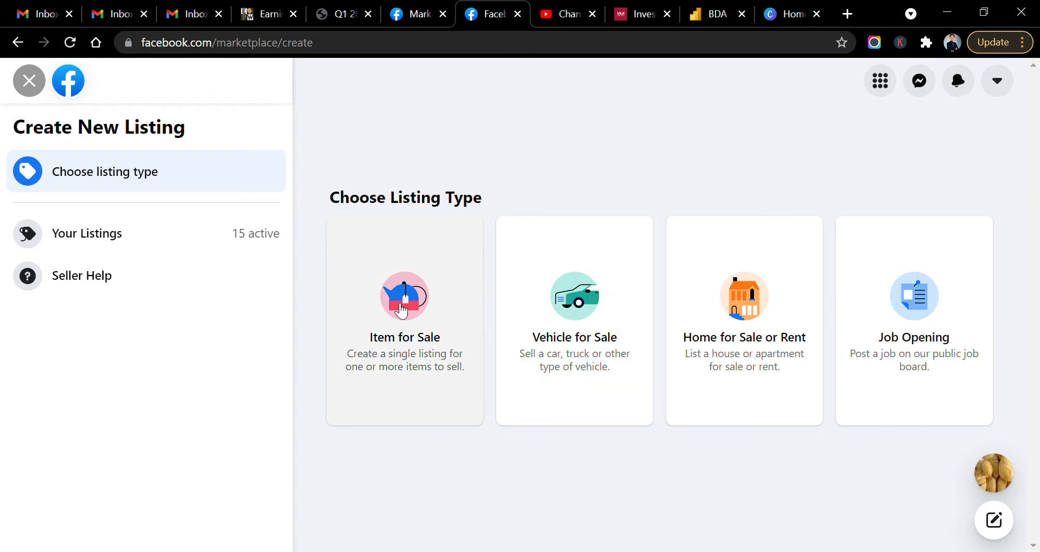
click(409, 304)
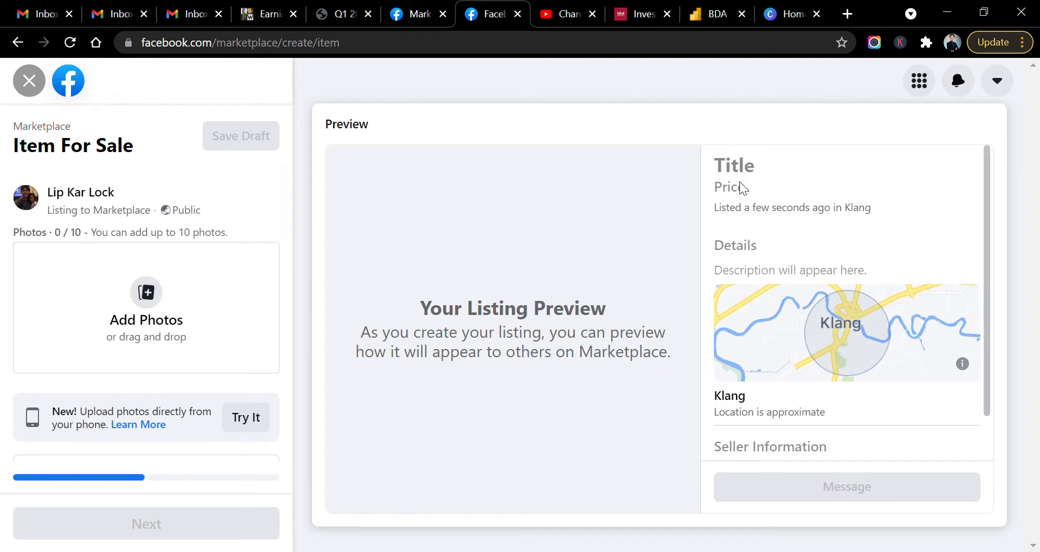
click(148, 295)
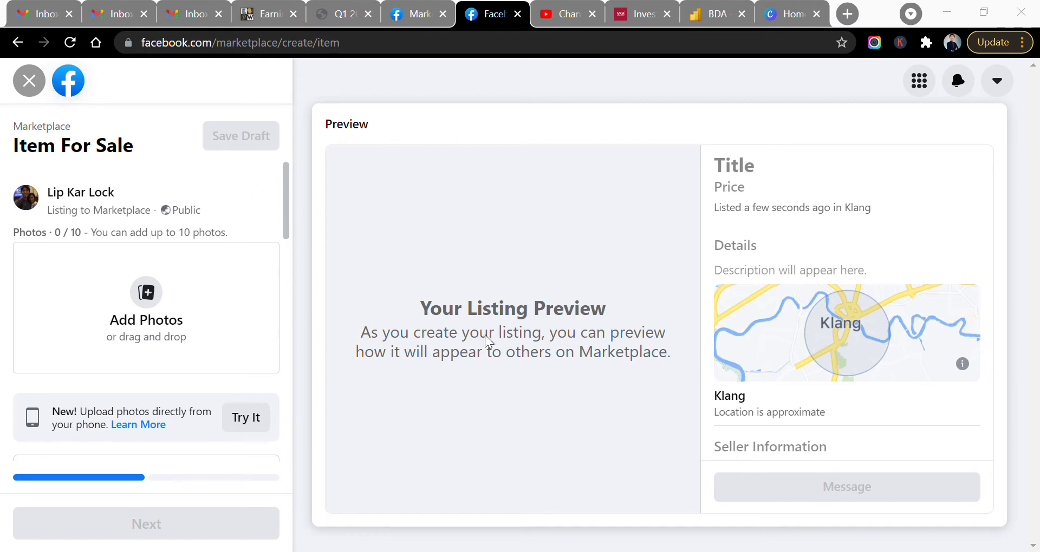
click(684, 415)
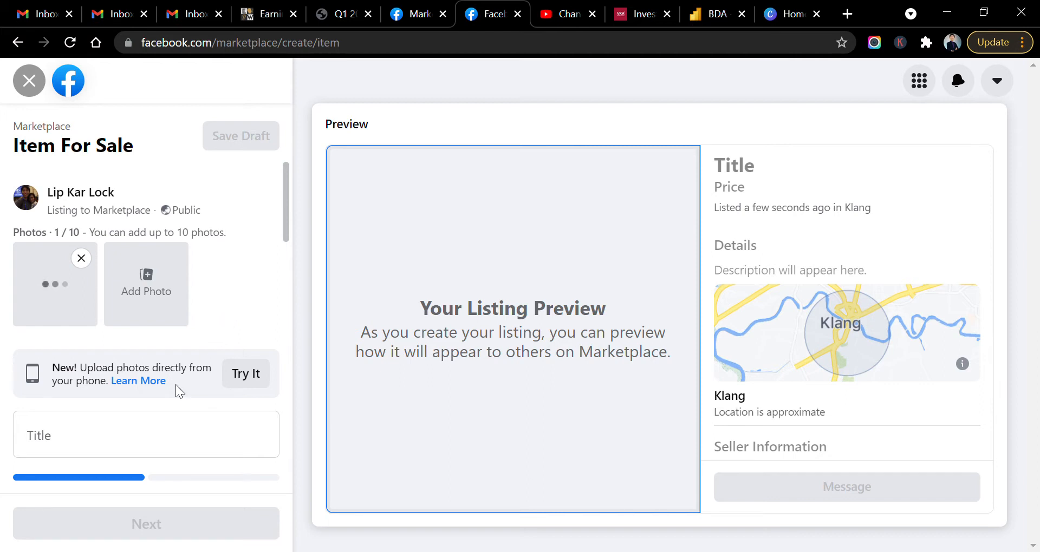
Step: Title the listing "How to Make Money Through Facebook Marketplace Ebook"
click(79, 448)
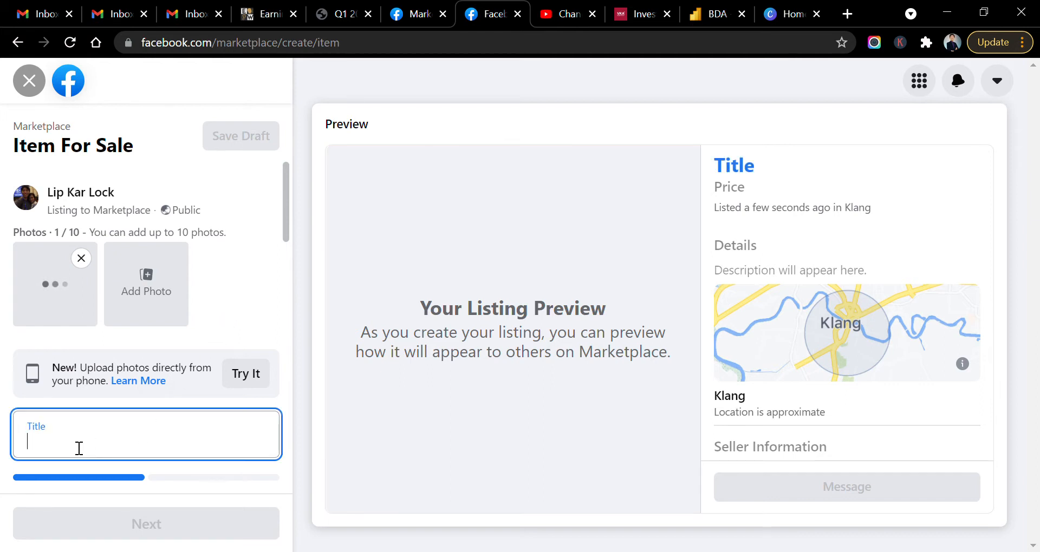
text(How to )
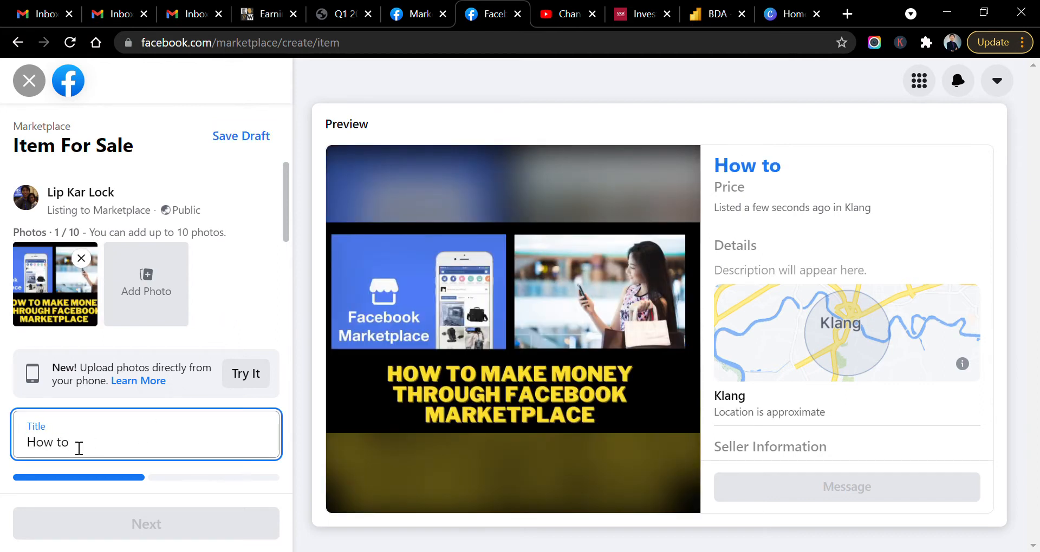
text(b)
text(Make M)
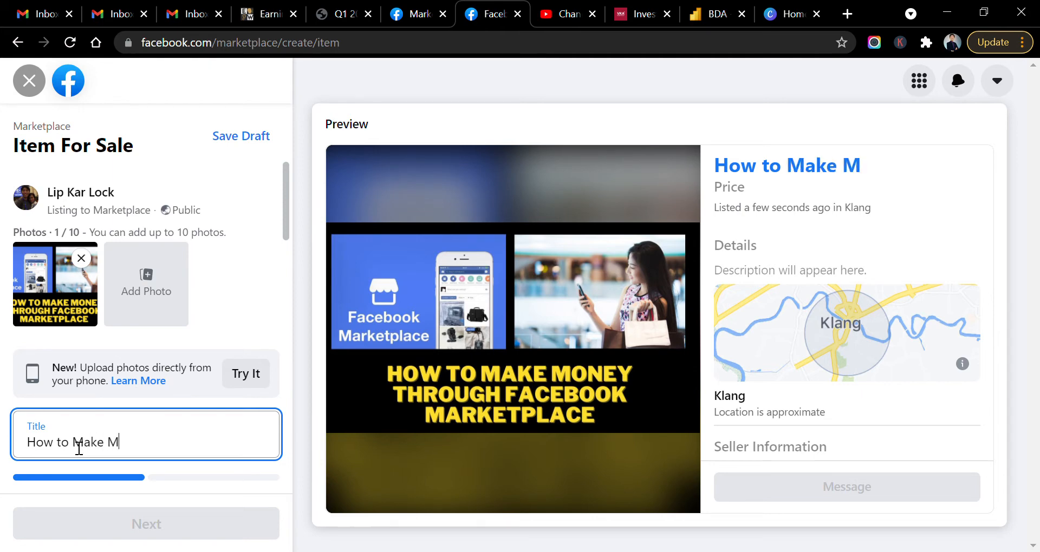
text(oney Through)
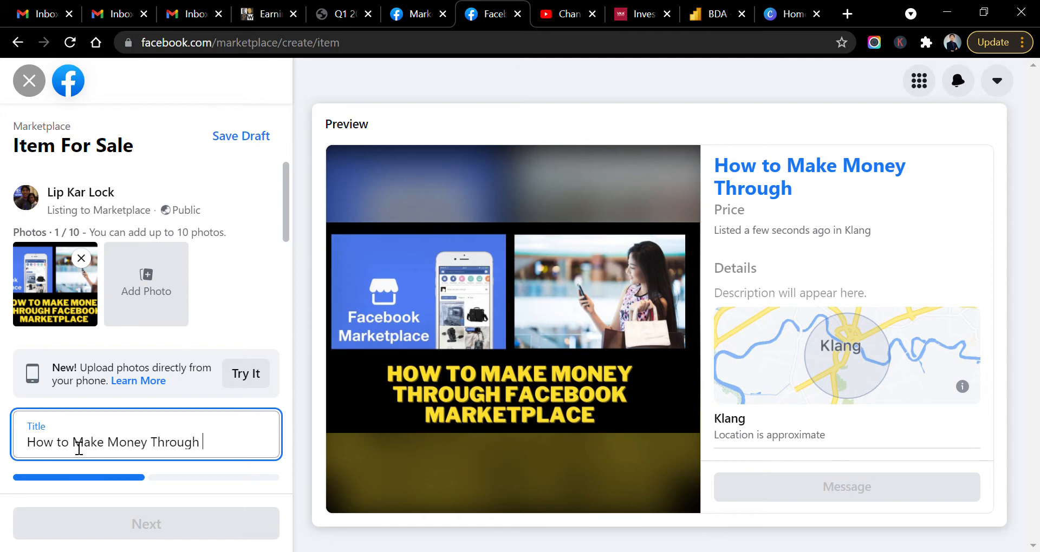
text( Facebook Maa)
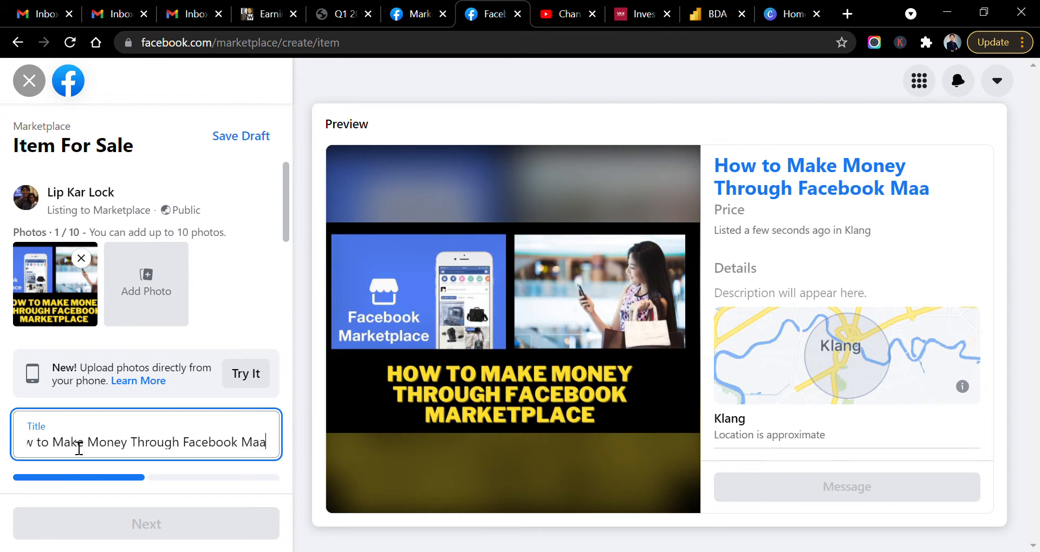
key(BackSpace)
text(r)
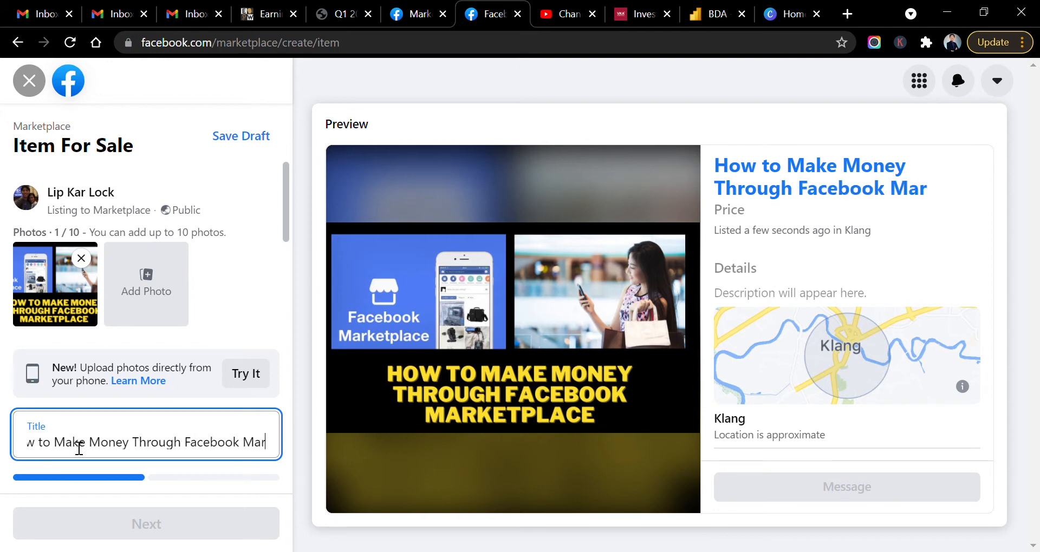
text(ketplace Ebook)
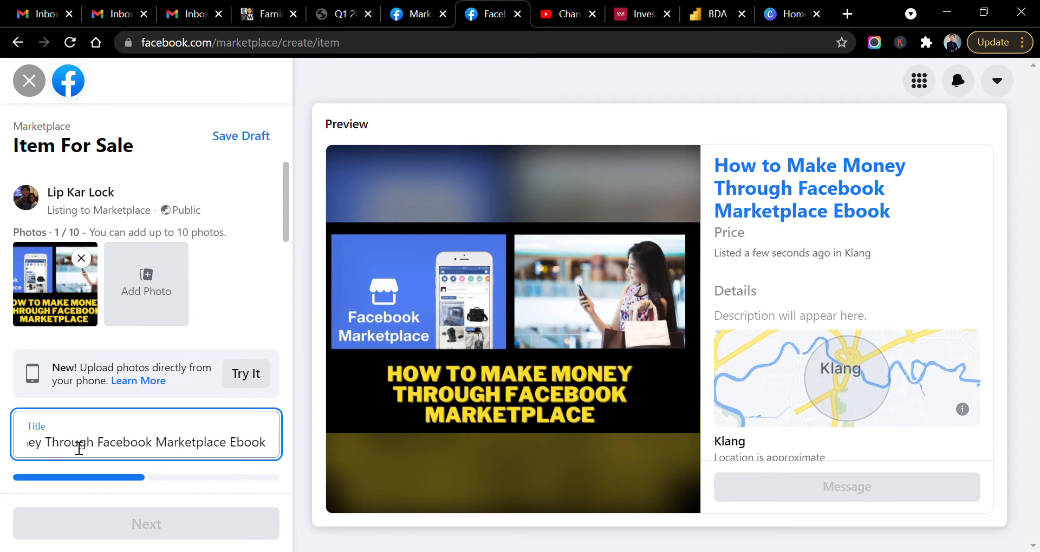
Step: Set the listing's price to RM2 and its category to Furniture
scroll(228, 378, down, 3)
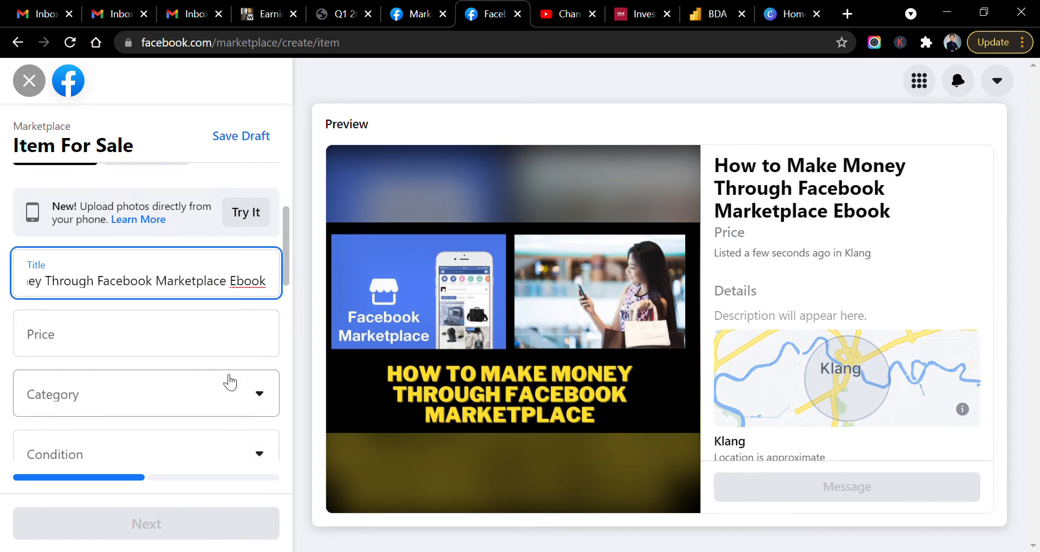
click(174, 336)
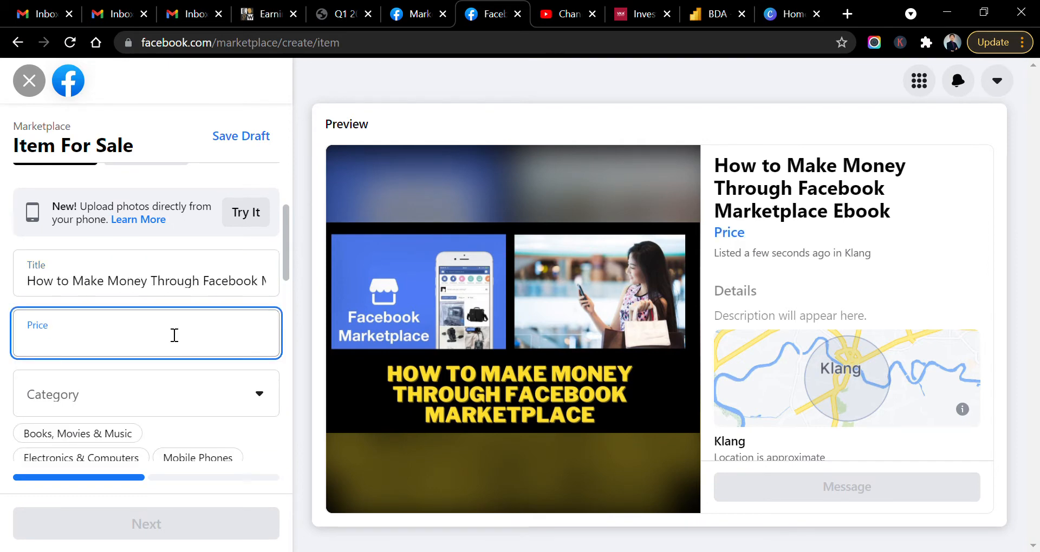
text(2)
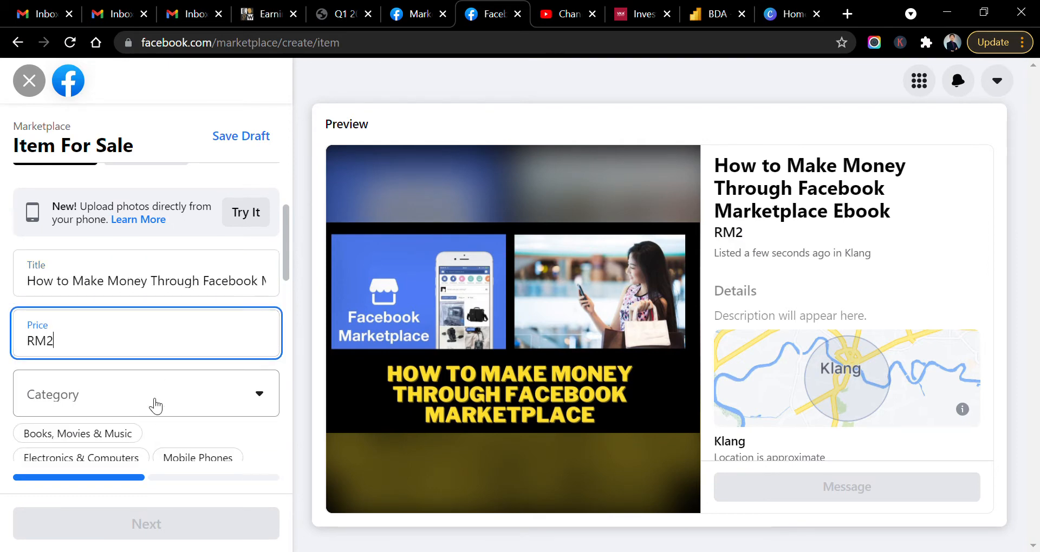
click(153, 406)
mouse_move(270, 171)
mouse_down()
mouse_move(274, 357)
mouse_move(277, 160)
mouse_move(284, 352)
mouse_move(283, 336)
mouse_move(273, 166)
mouse_up()
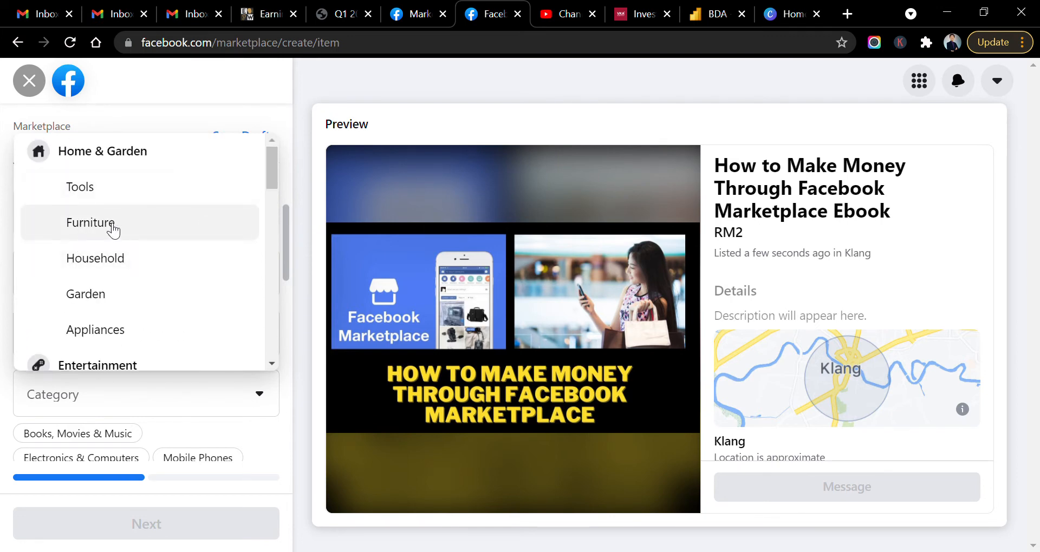
click(96, 232)
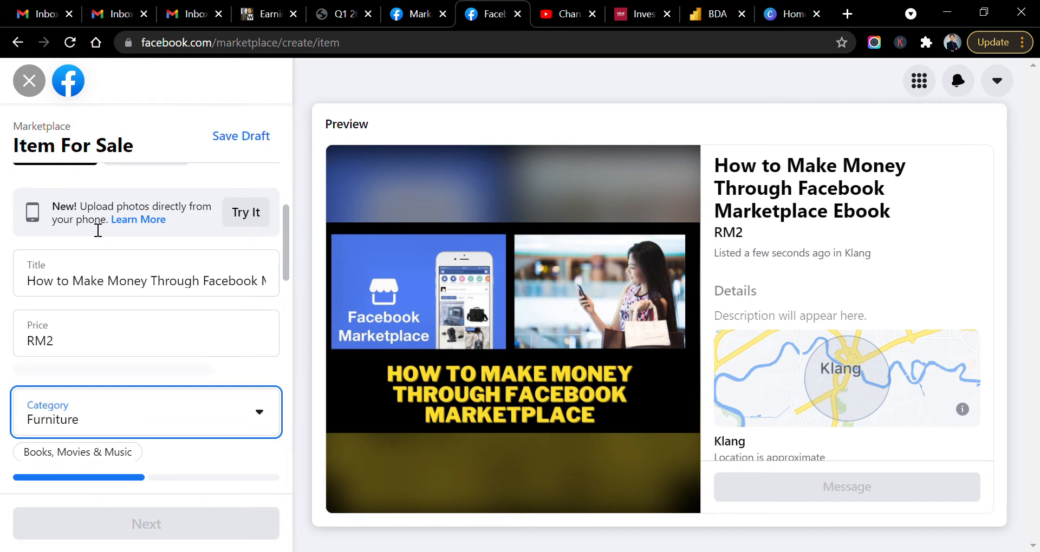
Step: Replace the listing's title with "Used IKEA Chair"
double_click(133, 293)
click(132, 292)
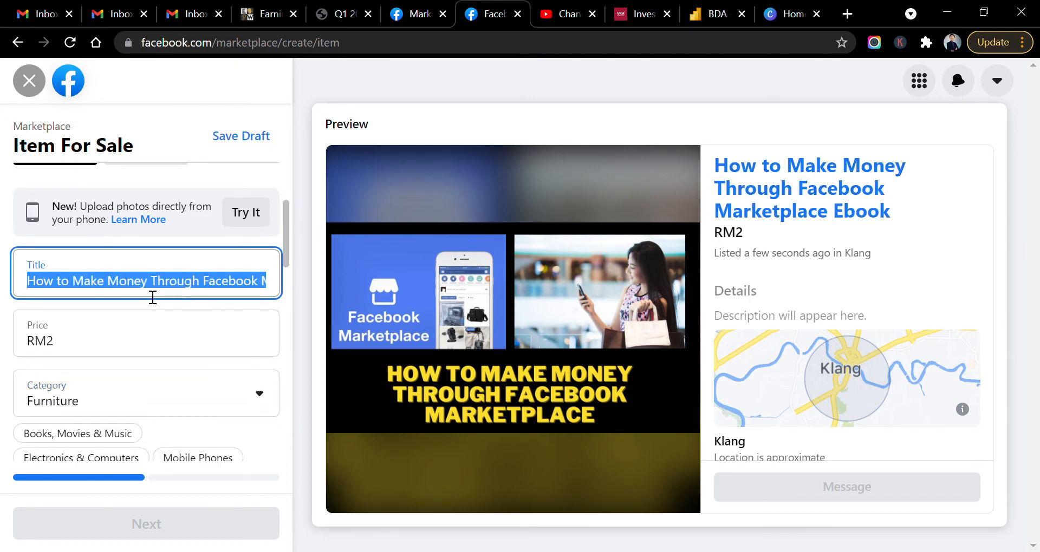
text(IKEA CH)
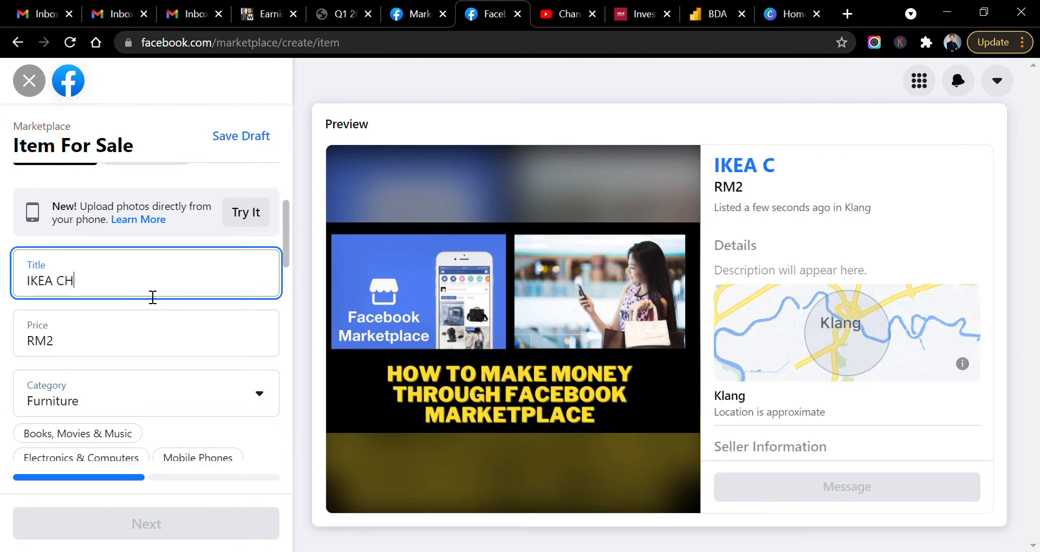
text(air)
key(Left)
key(Left)
key(Left)
key(Left)
key(Left)
key(Left)
key(Left)
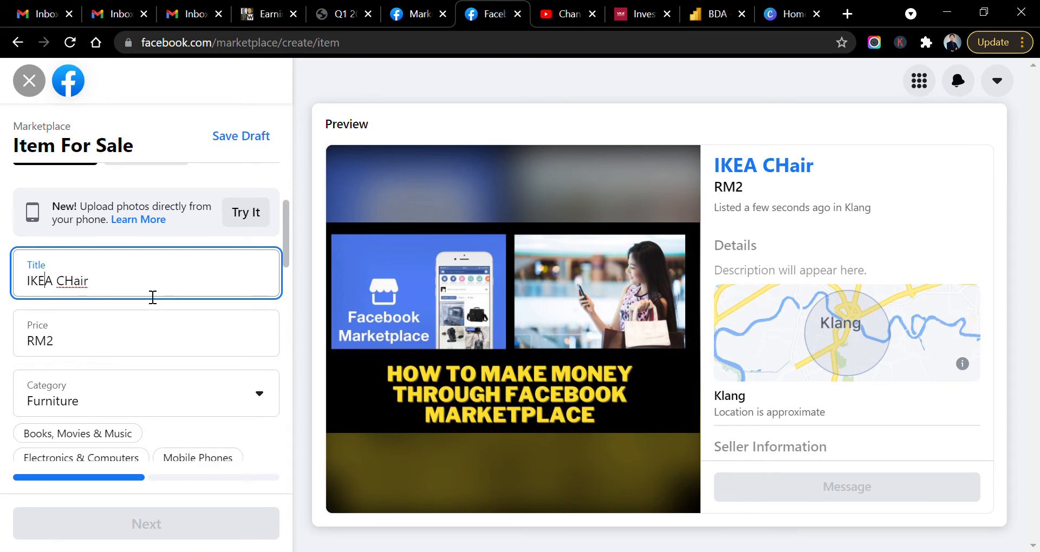
text(Used)
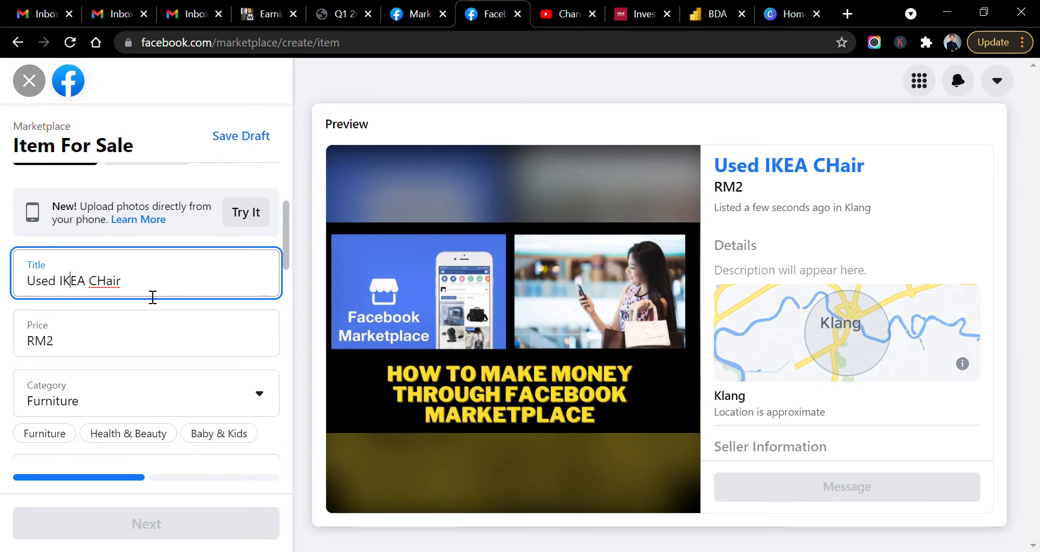
key(BackSpace)
text(h)
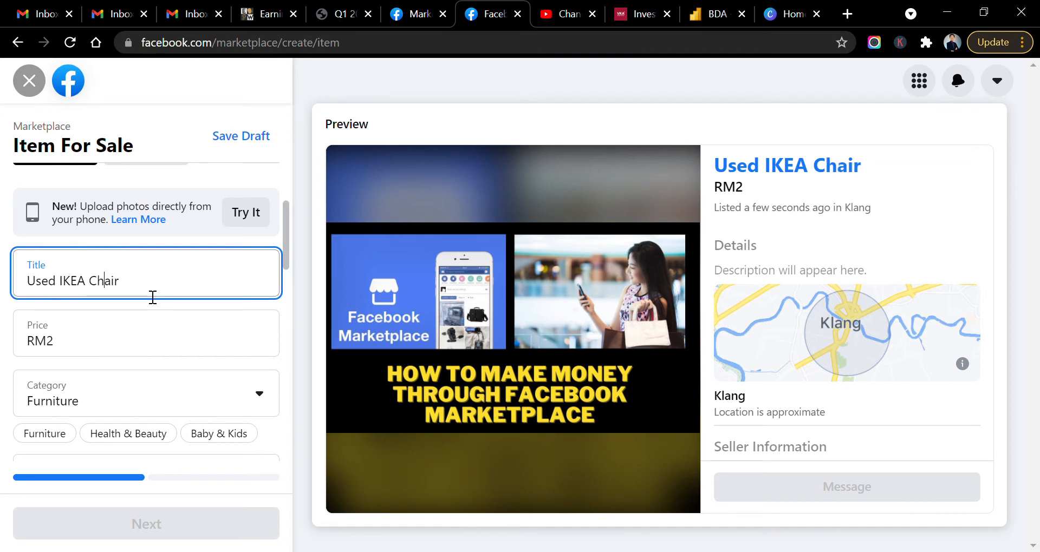
Step: Set the listing's price to RM29 and its condition to Used - Fair
click(147, 352)
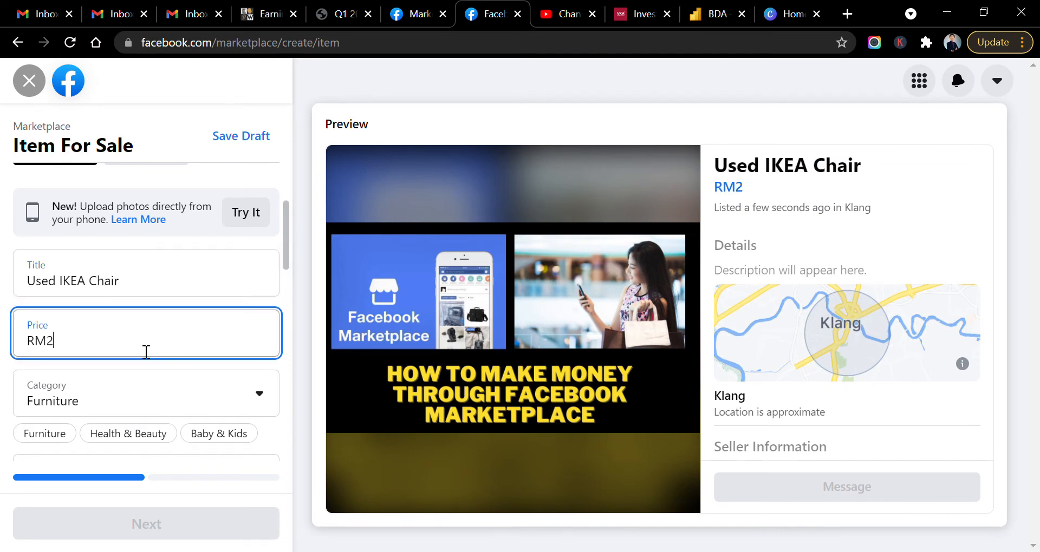
text(9)
scroll(167, 395, down, 3)
click(136, 326)
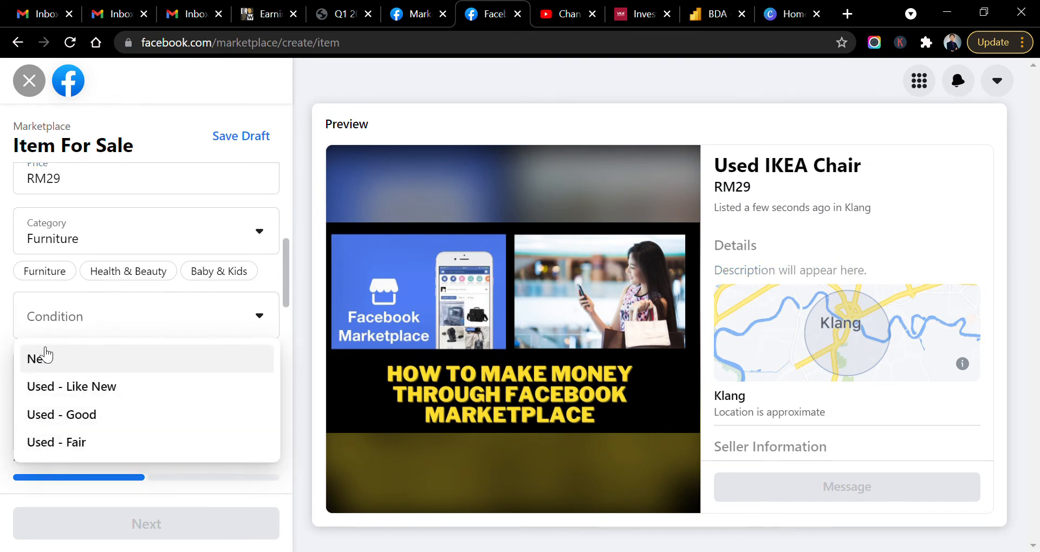
click(47, 443)
Step: Enter the description "A used black IKEA chair. Still in good condition.", accepting the suggested grammar correction for its article
click(82, 415)
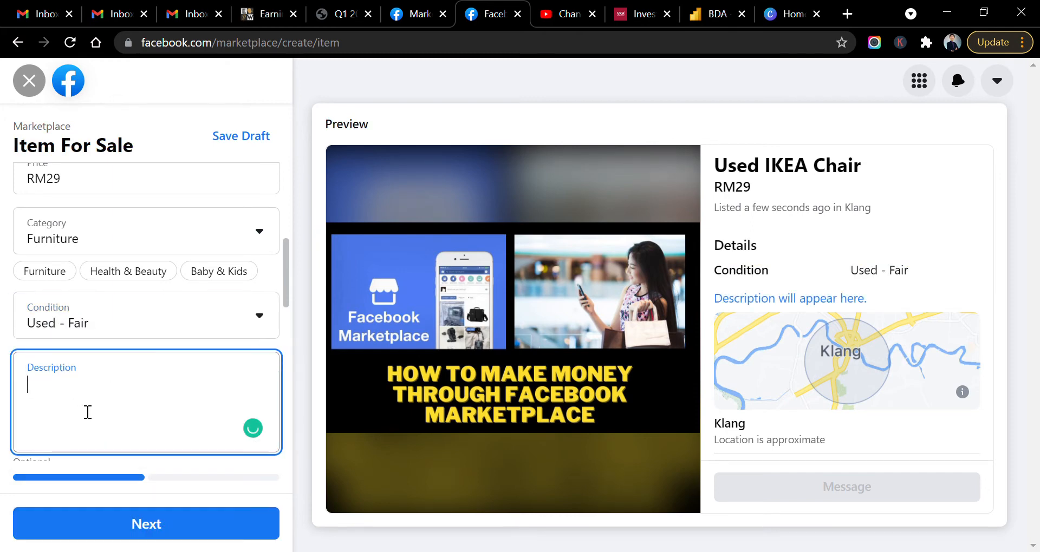
text(An used black IKEA chai)
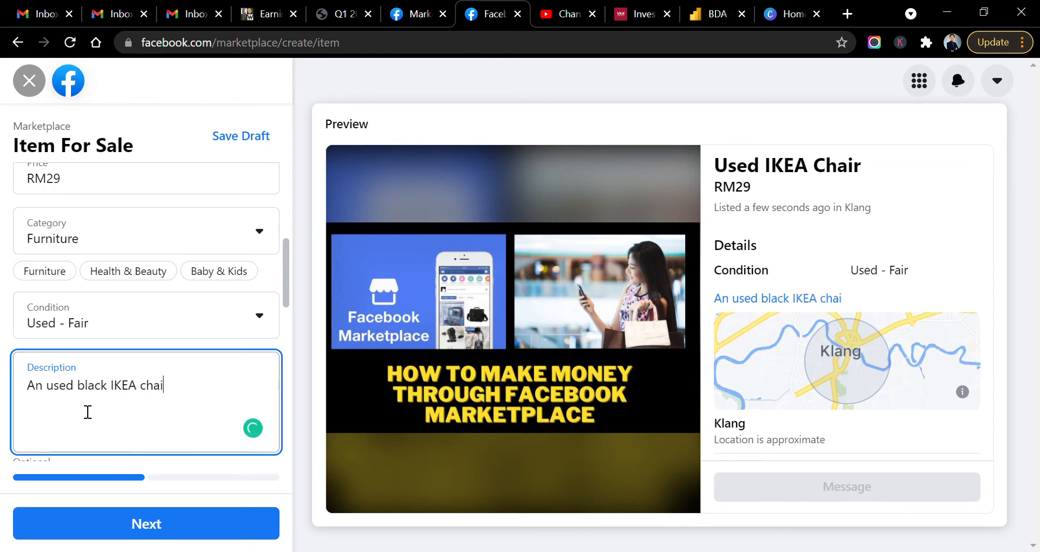
text(Still i)
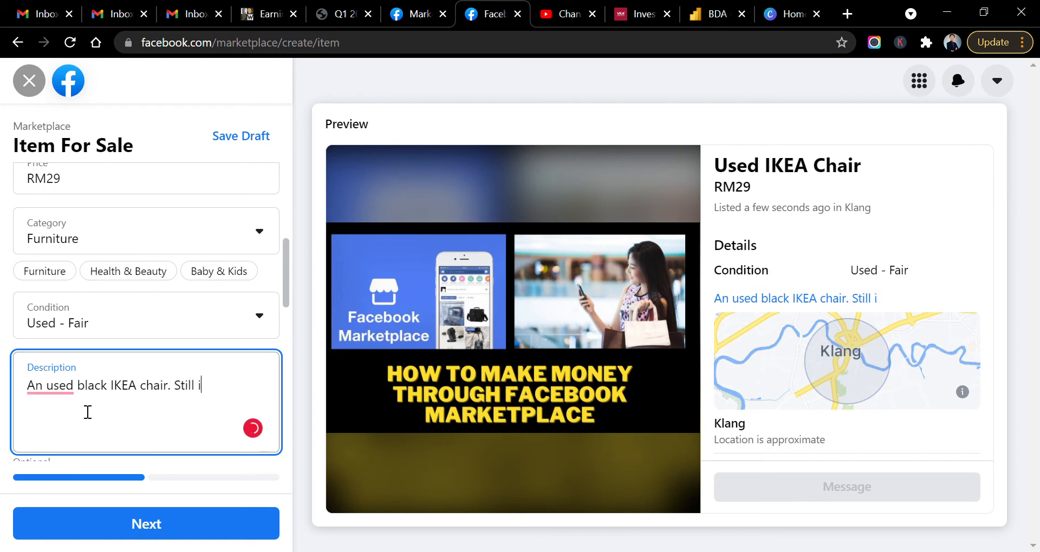
text(n good condition.)
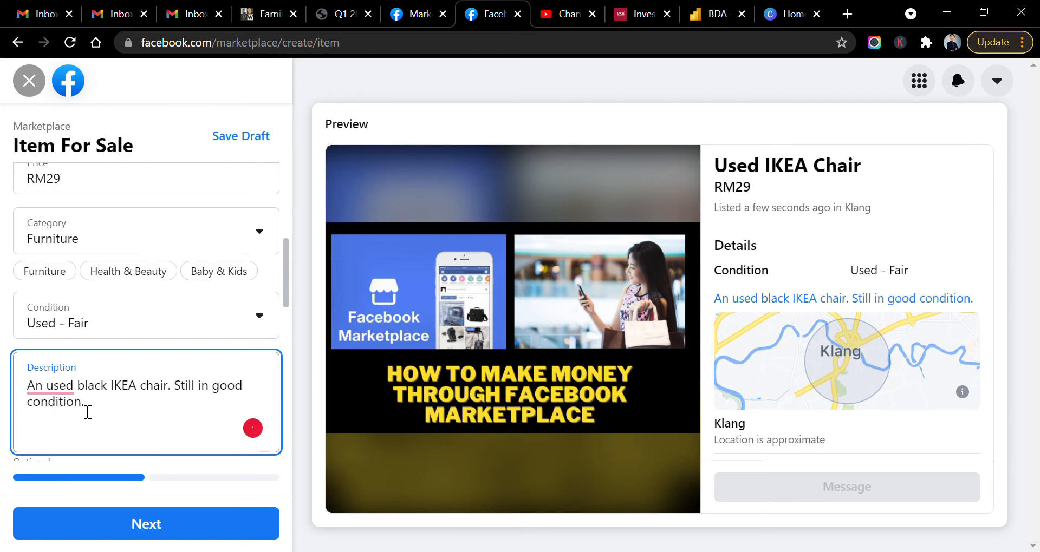
click(61, 388)
click(58, 433)
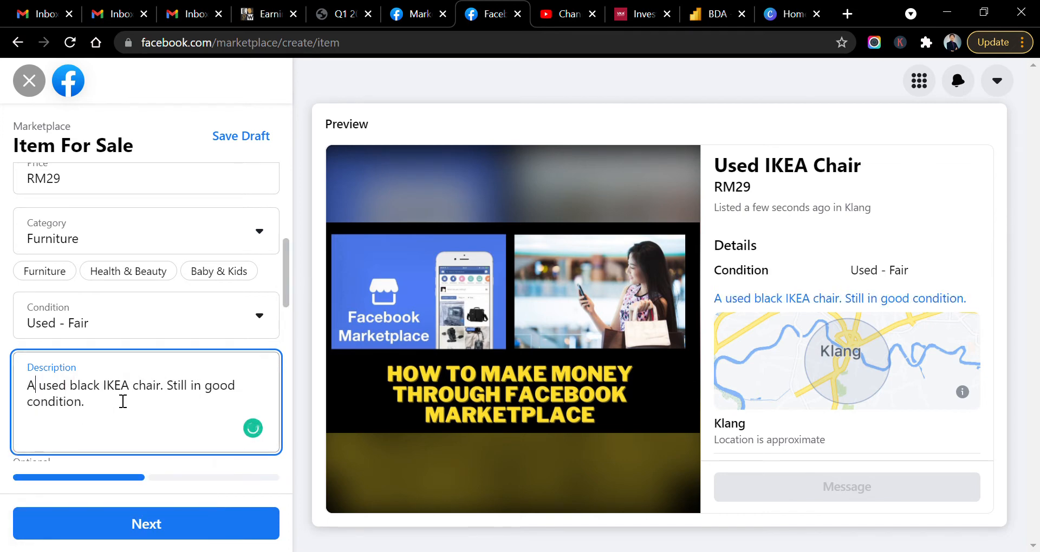
Step: Set the listing's availability to List as Single Item and its brand to IKEA
scroll(132, 342, down, 3)
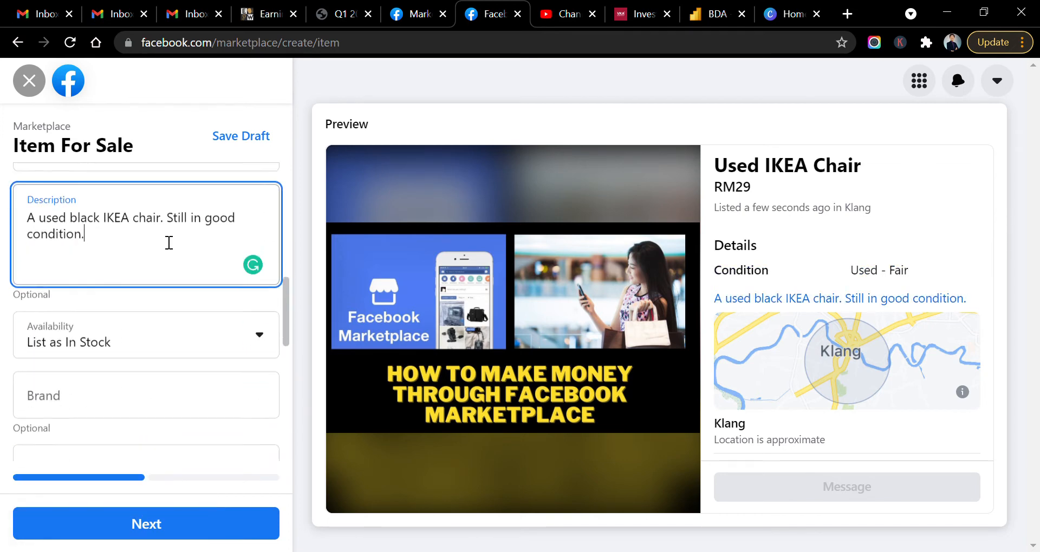
scroll(163, 249, down, 1)
click(111, 275)
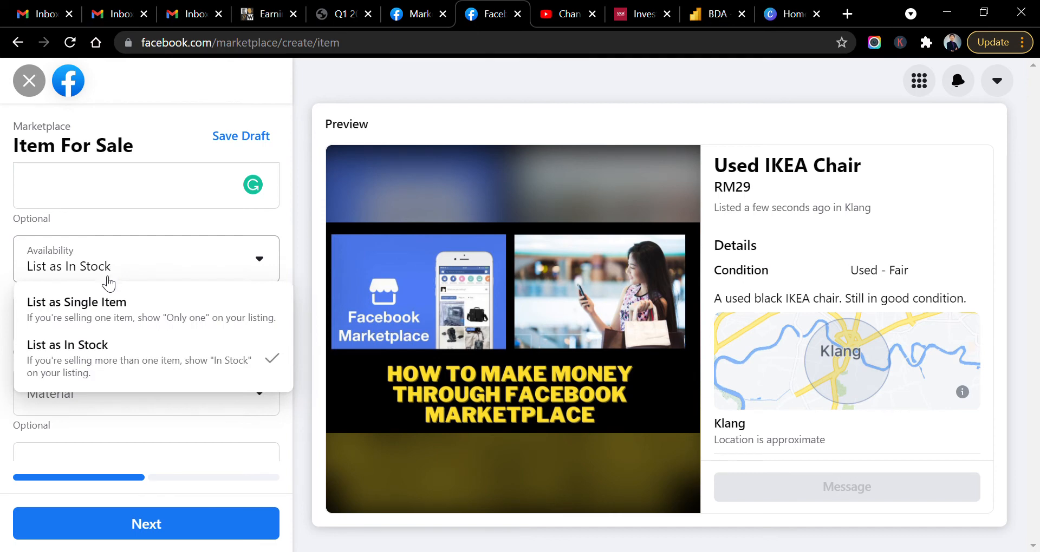
click(108, 306)
click(120, 336)
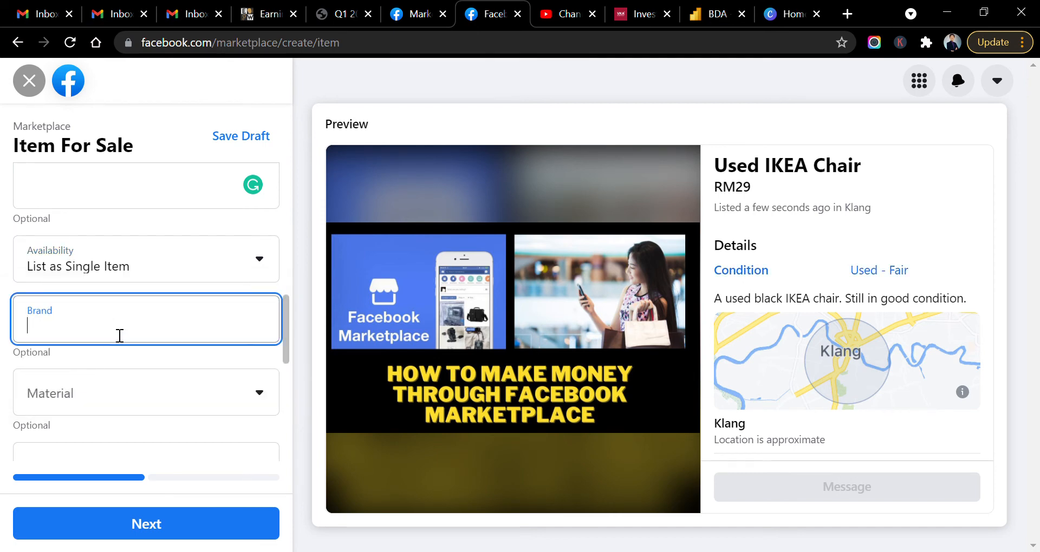
text(IKAE)
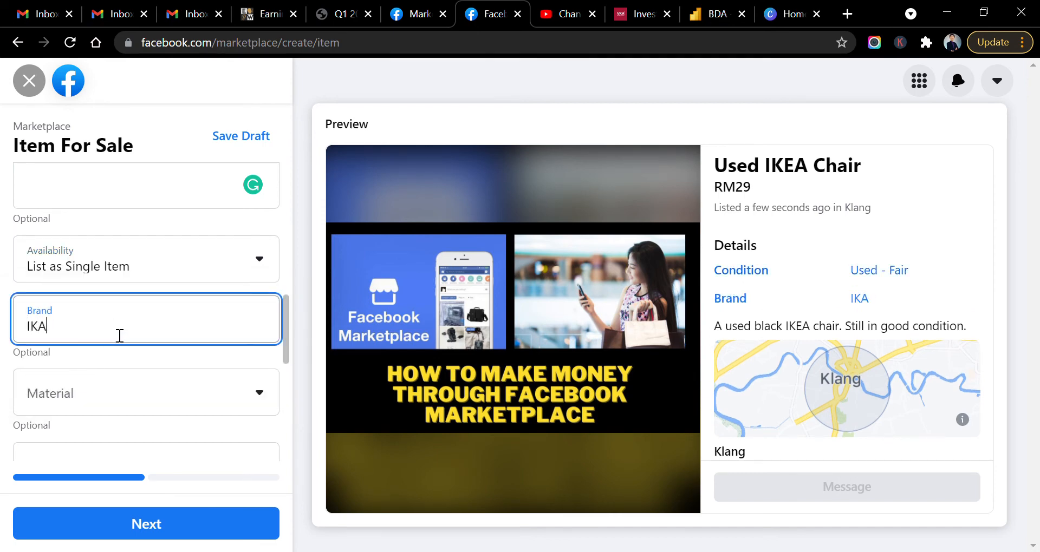
Step: Set the chair's material to Plastic
click(123, 403)
scroll(117, 364, down, 3)
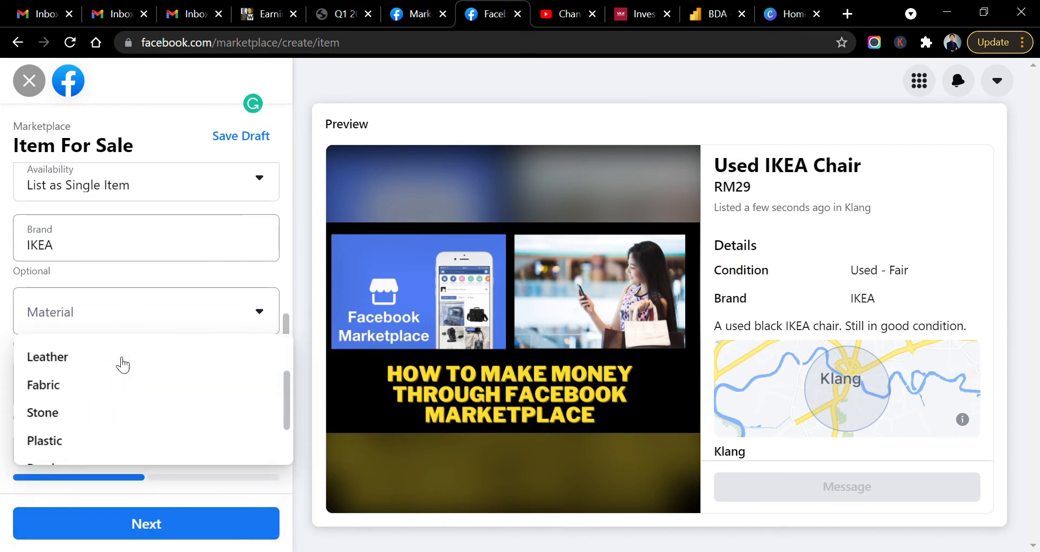
click(83, 366)
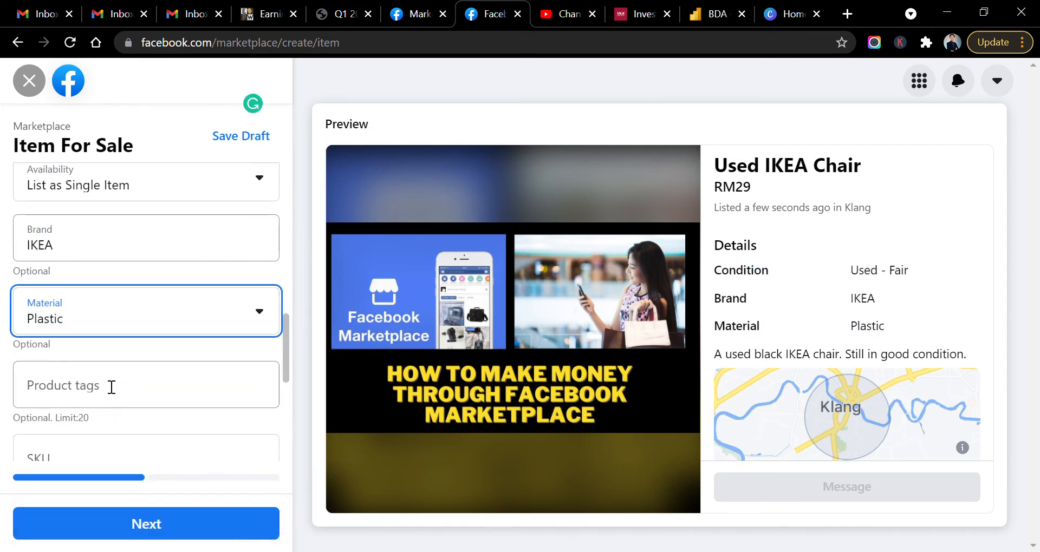
Step: Change the listing's location to Petaling Jaya, Malaysia, leaving the product tags and SKU blank
click(105, 394)
scroll(125, 343, down, 3)
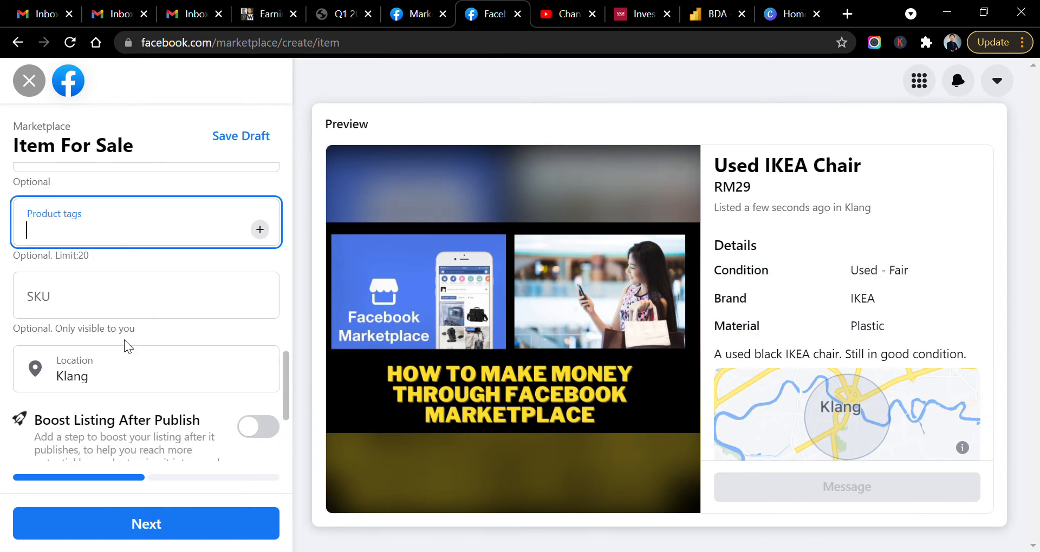
click(115, 386)
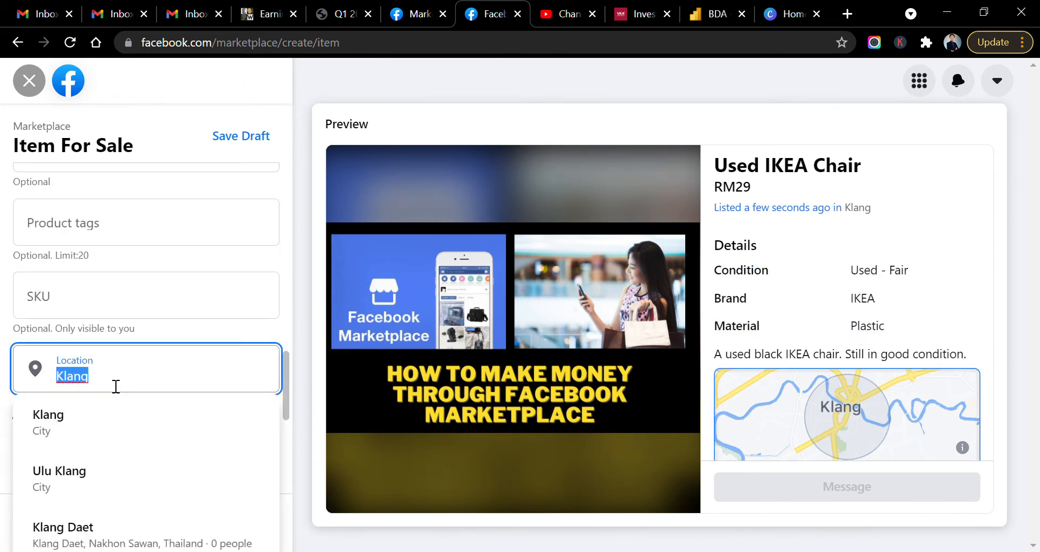
text(Petali)
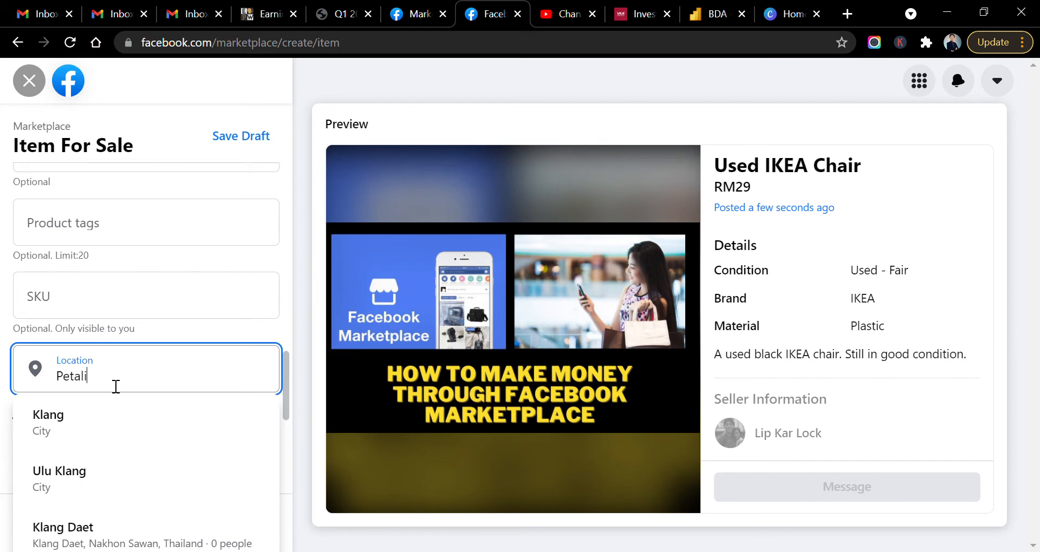
click(120, 422)
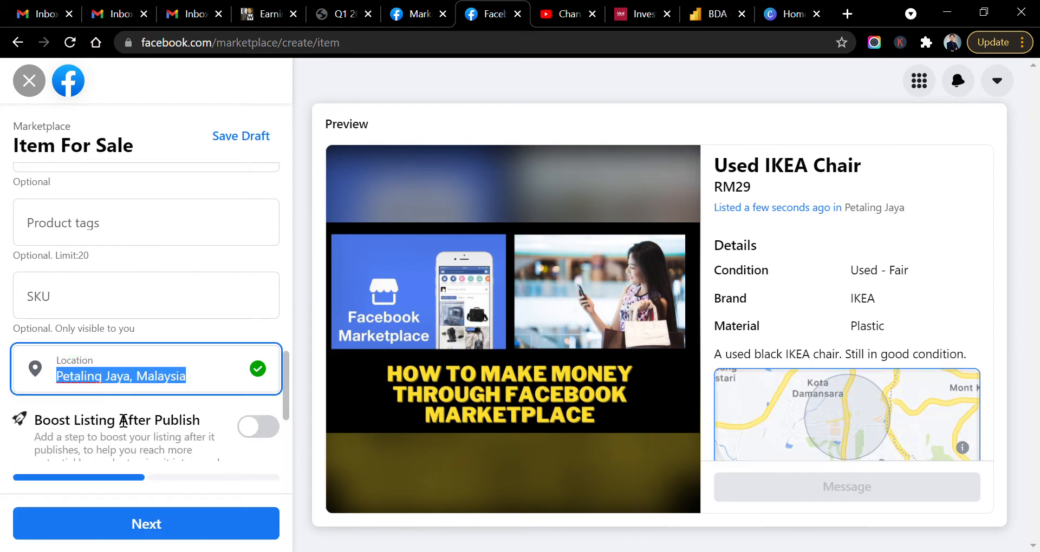
Step: Turn on Hide from friends for the listing
scroll(167, 455, down, 3)
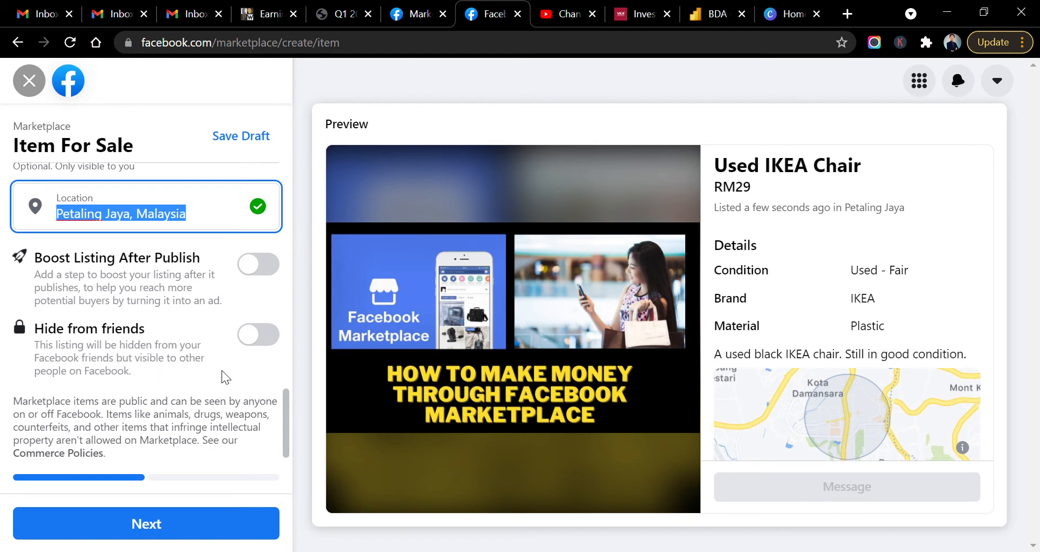
click(280, 339)
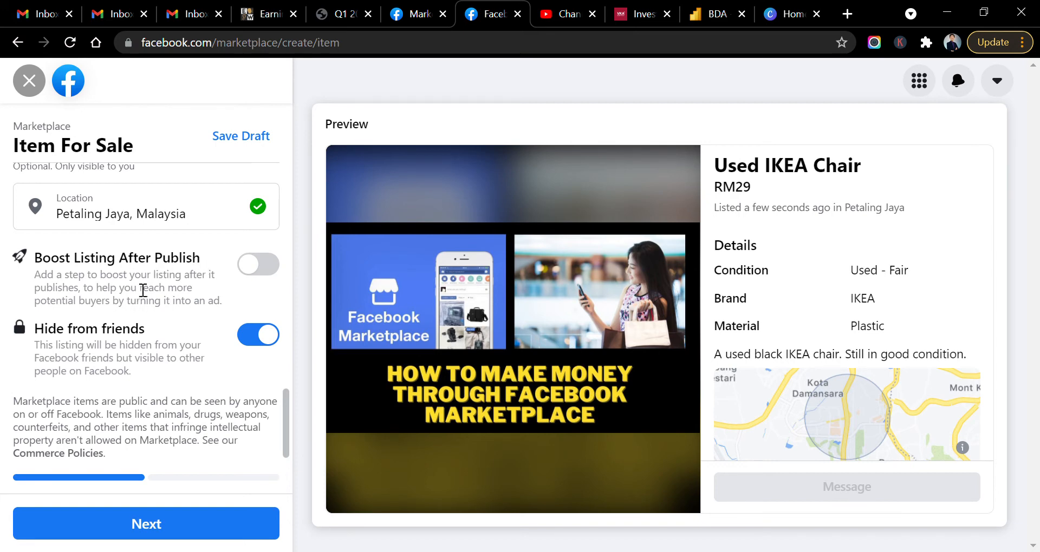
scroll(171, 352, down, 1)
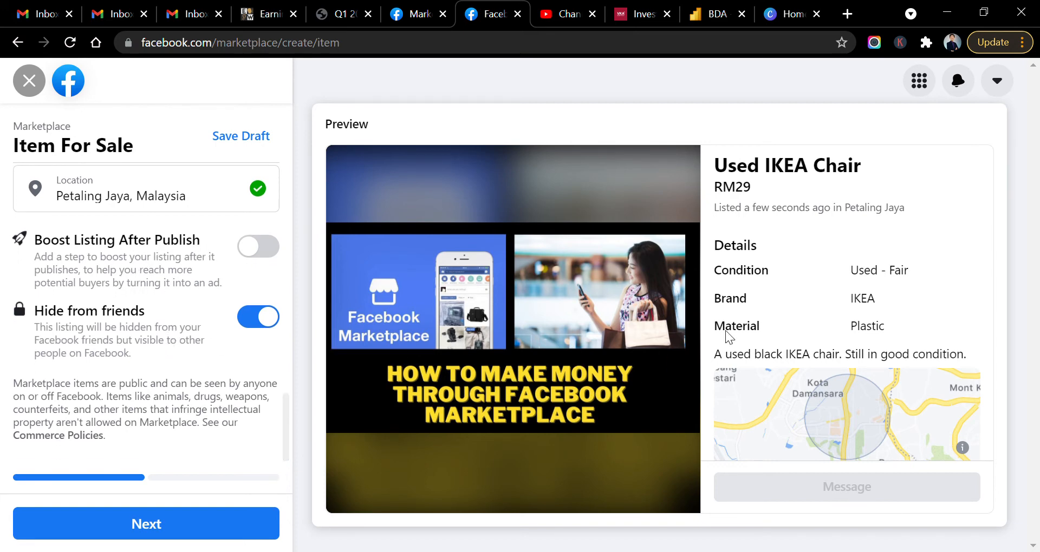
Step: Search Google for "ikea chair used" in a new browser tab
click(849, 14)
text(ikra)
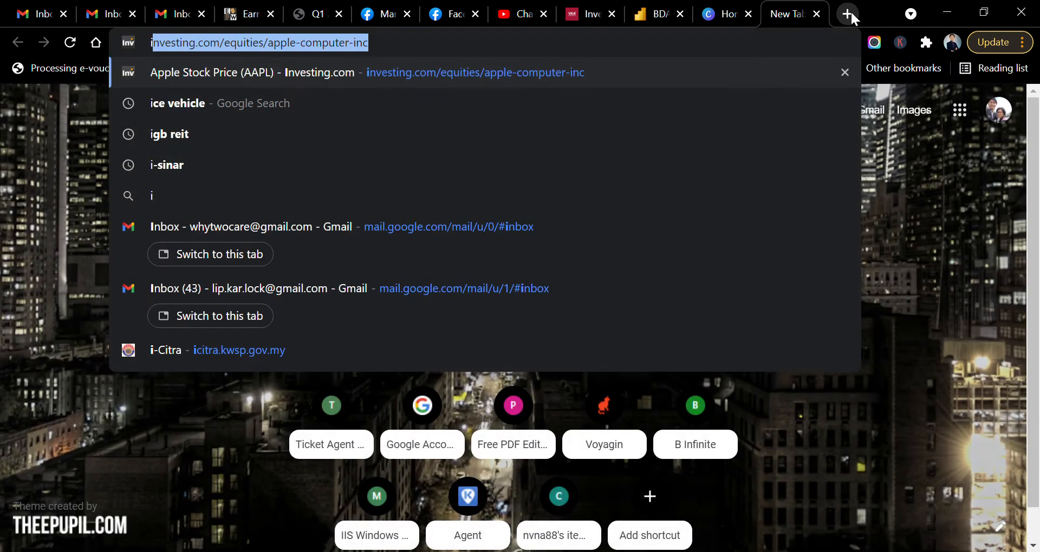
key(BackSpace)
key(BackSpace)
key(BackSpace)
text(ea chair)
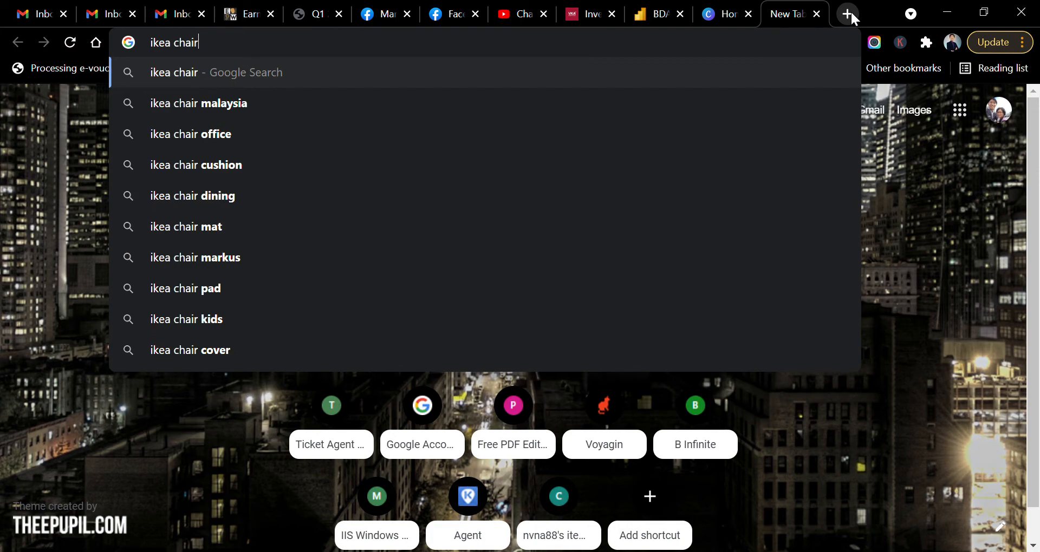
text( used)
key(Return)
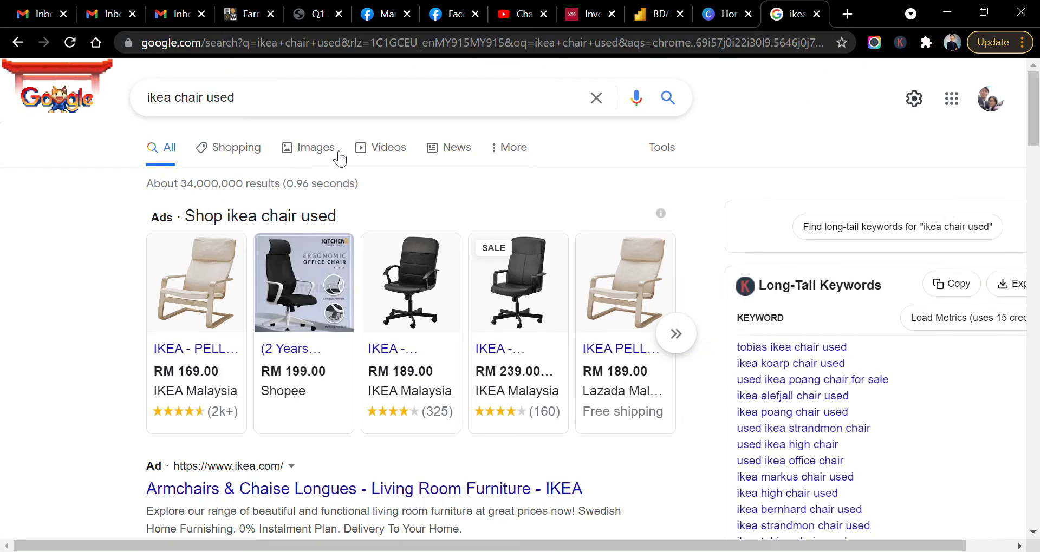
Step: Find the black IKEA Franklin folding chair among the image results and save its photo as IKEA chair.jpg
click(317, 148)
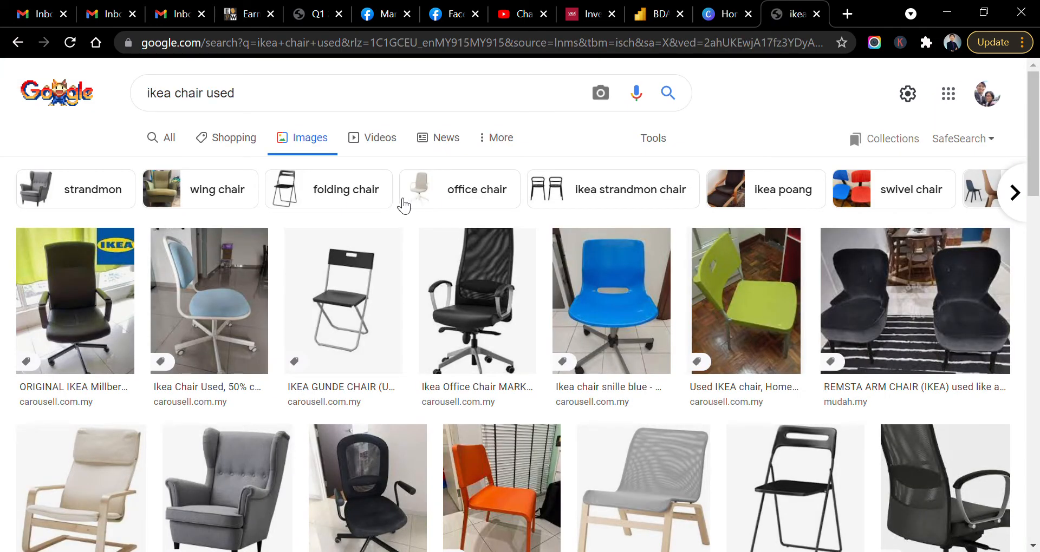
scroll(341, 265, down, 3)
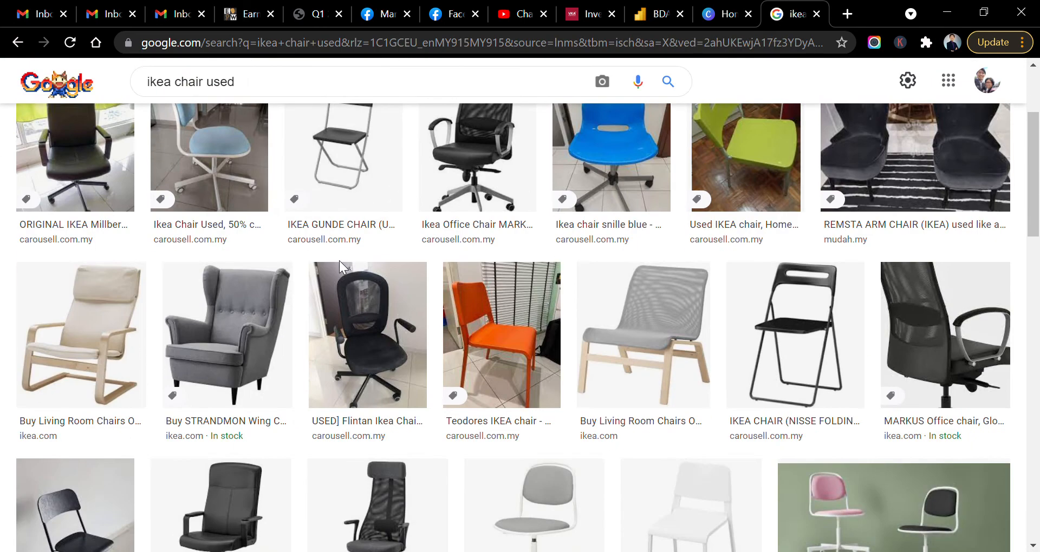
scroll(414, 258, down, 3)
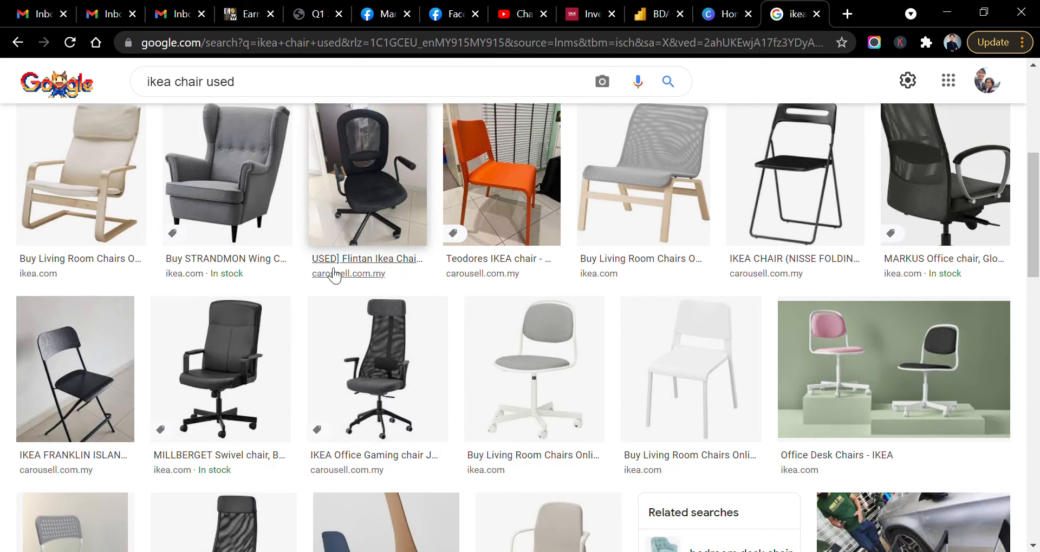
scroll(330, 283, down, 2)
click(66, 285)
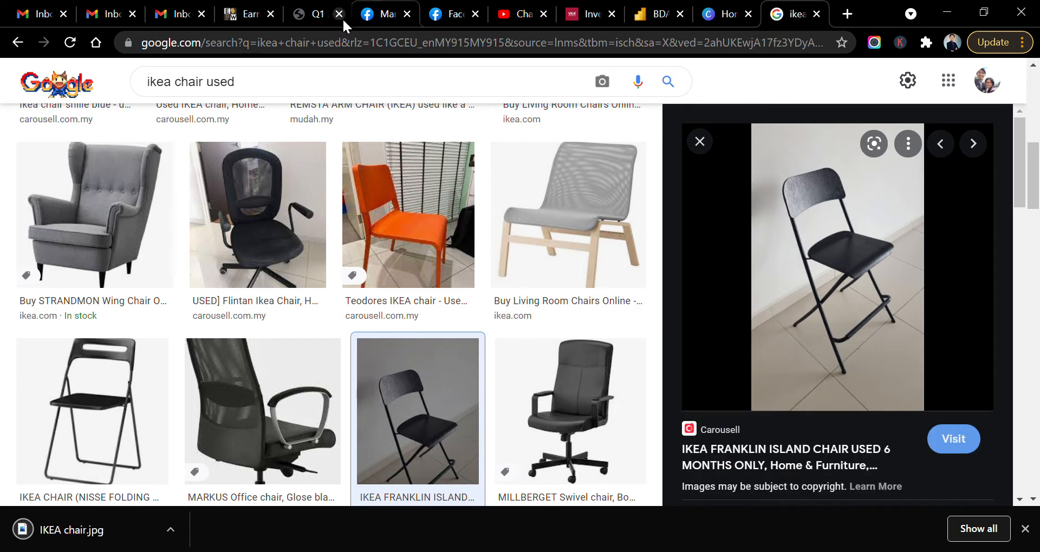
Step: Return to the Marketplace listing and replace its existing photo with the downloaded IKEA chair.jpg
click(436, 16)
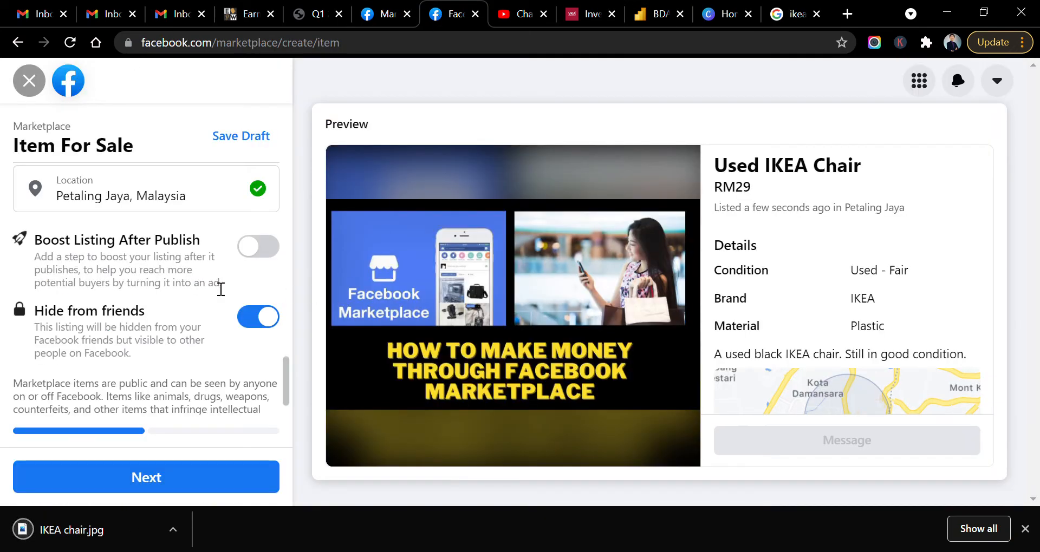
scroll(217, 290, up, 10)
scroll(200, 286, up, 5)
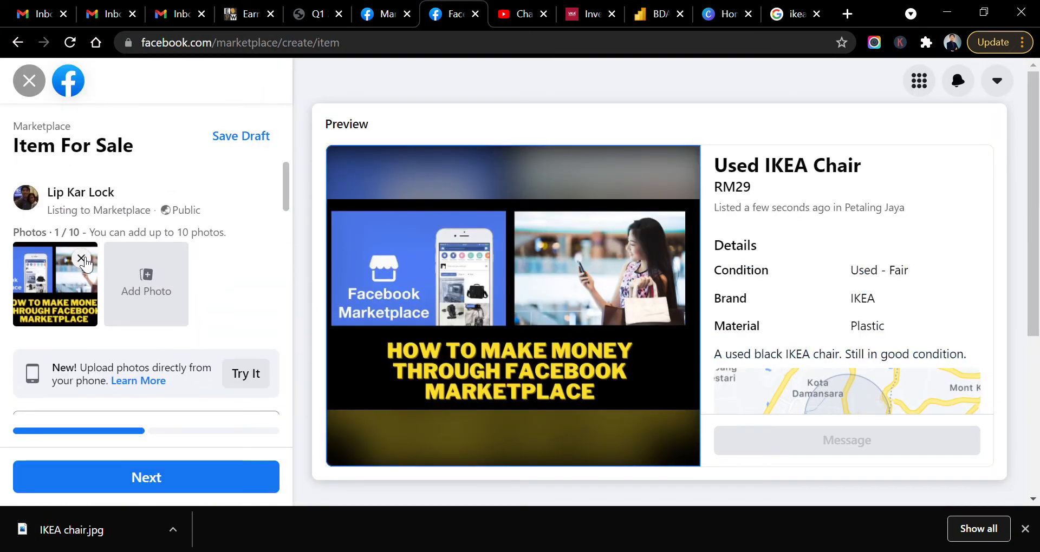
click(87, 265)
click(144, 303)
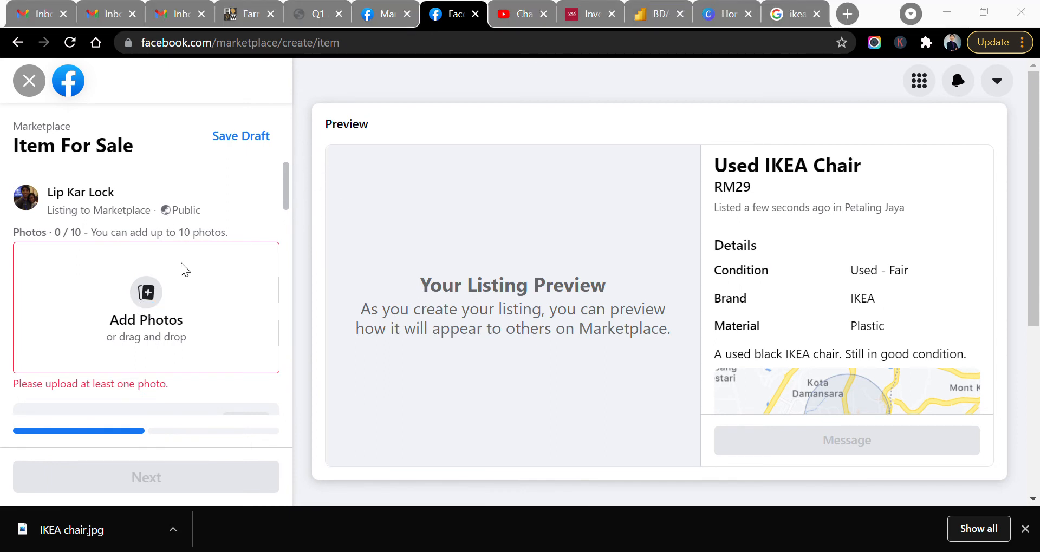
click(688, 416)
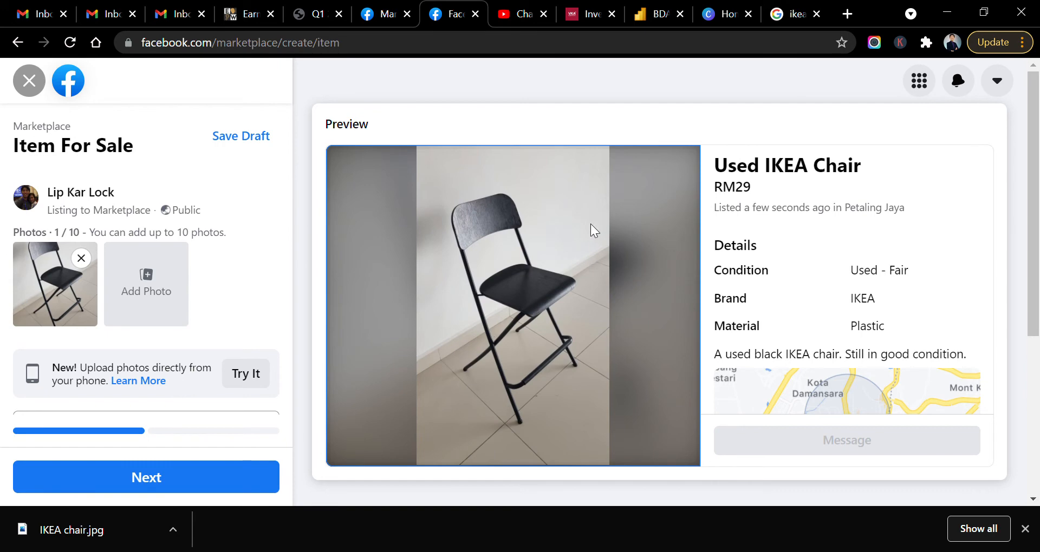
Step: Review the completed listing details and continue to the List in More Places stage
scroll(675, 261, down, 5)
scroll(676, 268, up, 5)
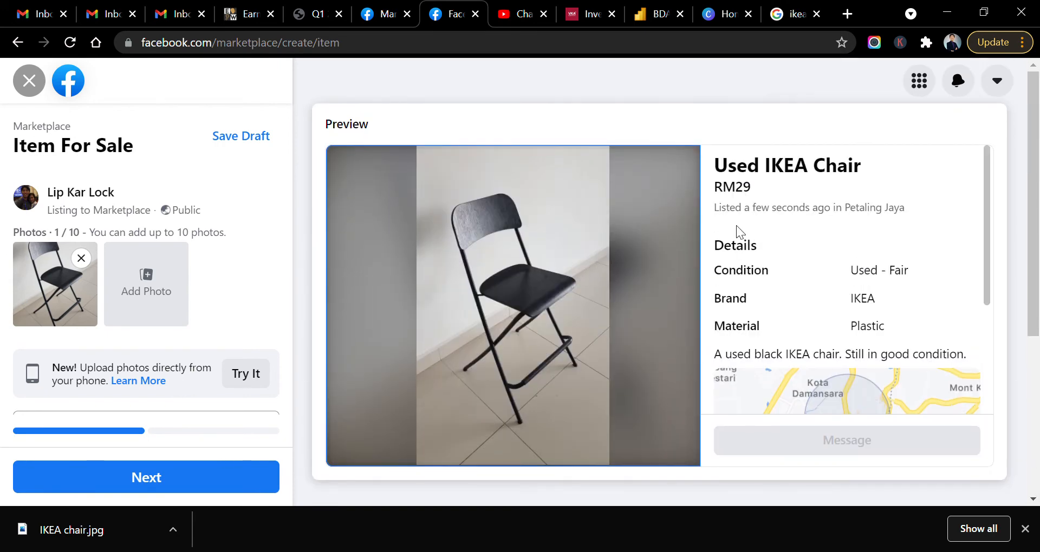
scroll(211, 287, down, 5)
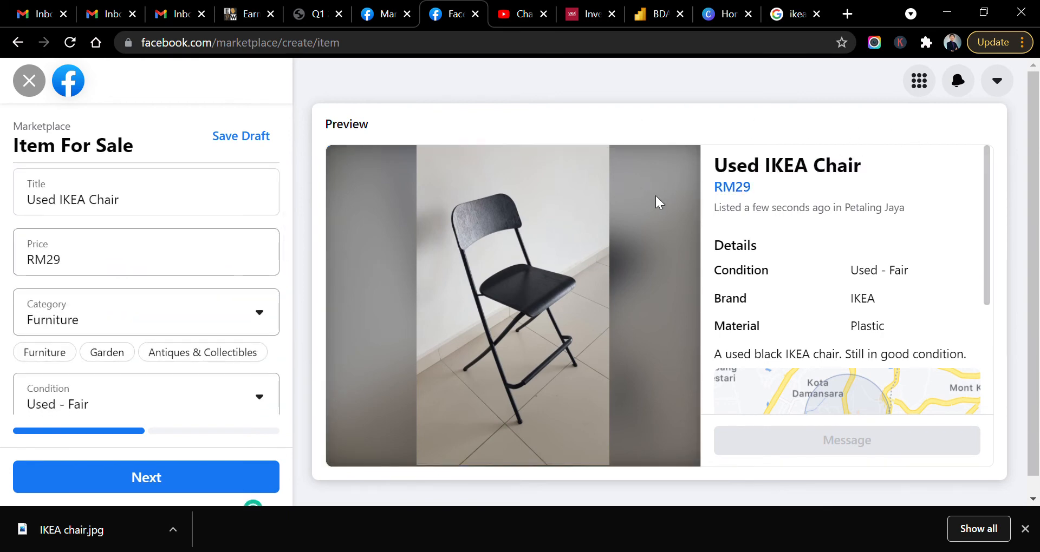
scroll(227, 293, down, 5)
scroll(201, 352, up, 5)
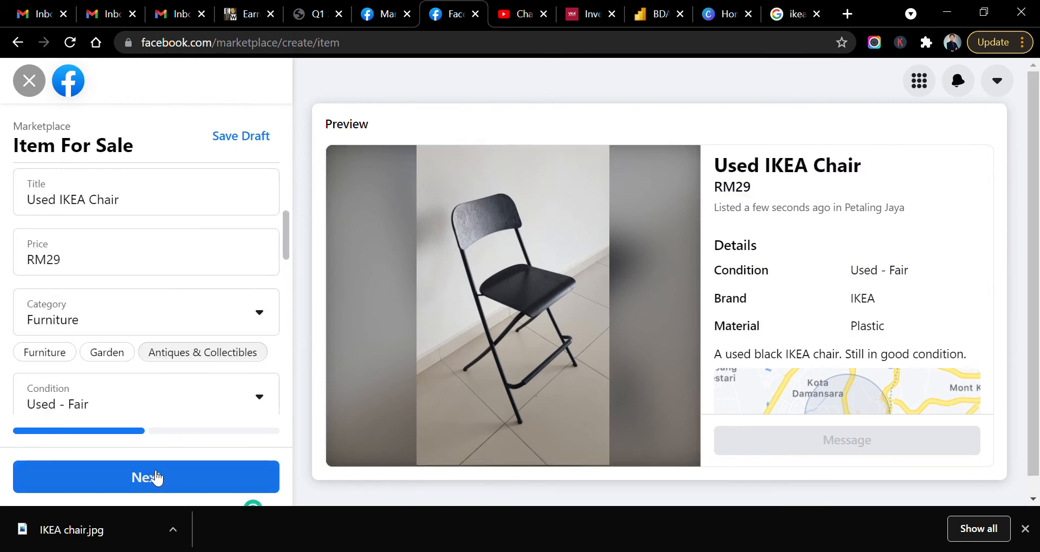
click(156, 477)
Step: Examine the places and groups offered for crossposting, the suggested groups to join, and the listing preview's details
scroll(237, 310, down, 2)
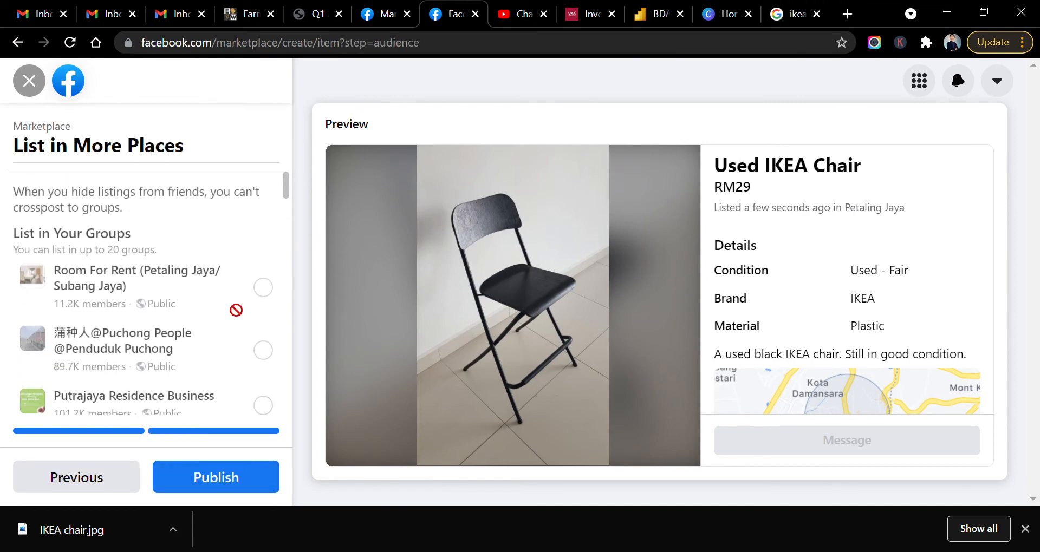
scroll(236, 310, up, 2)
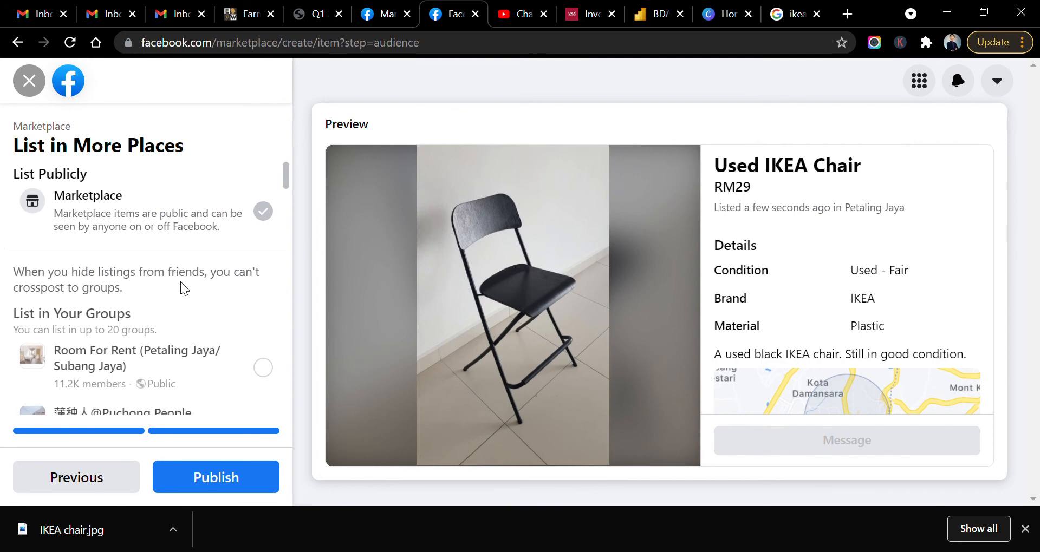
scroll(171, 297, down, 6)
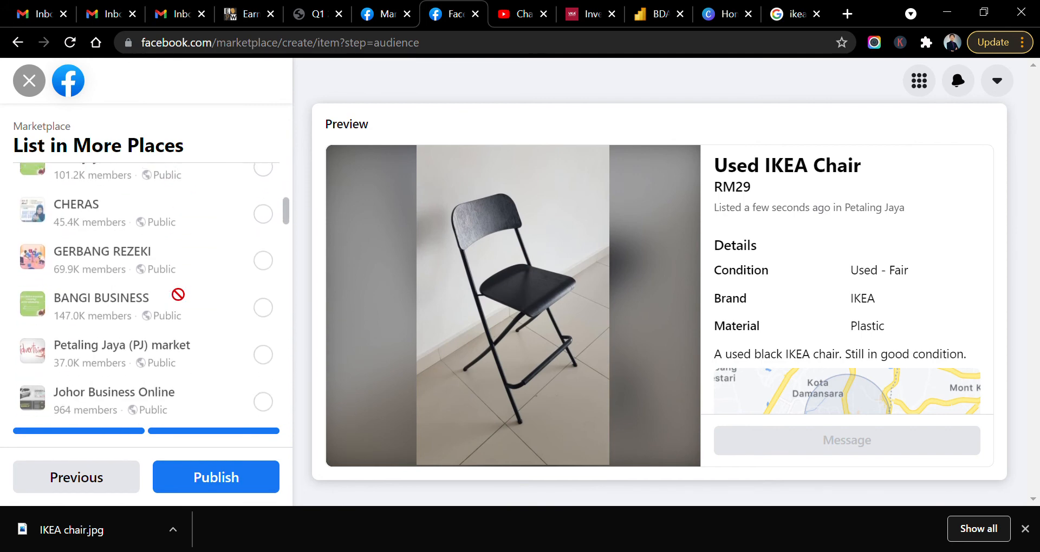
scroll(129, 293, up, 6)
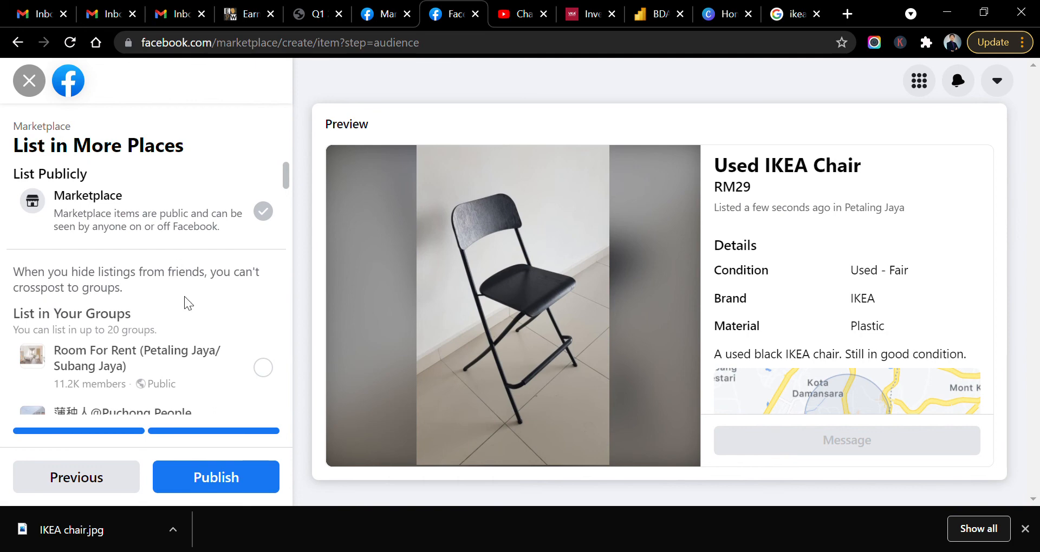
scroll(184, 302, down, 10)
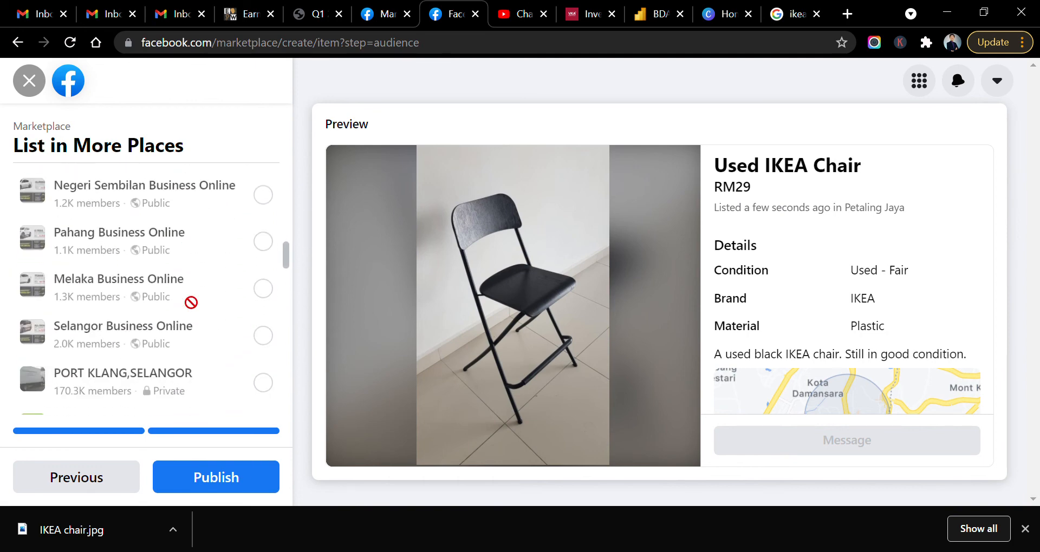
scroll(191, 303, down, 10)
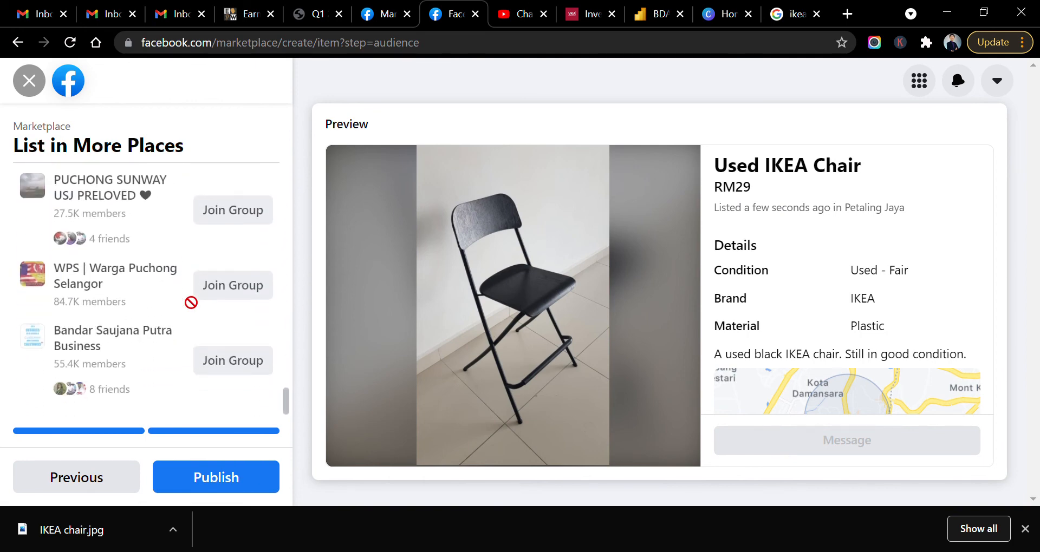
scroll(191, 302, up, 20)
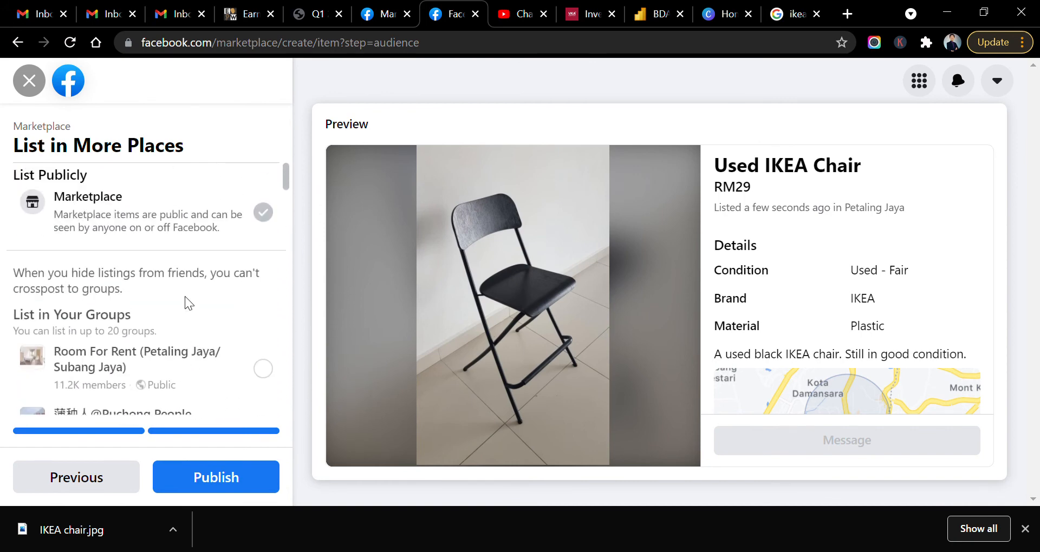
scroll(915, 254, down, 3)
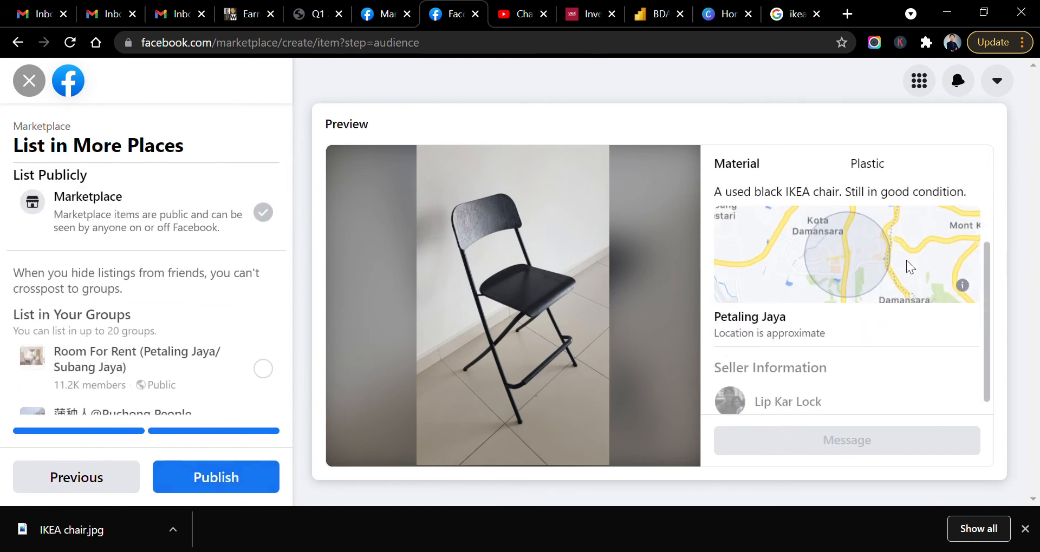
Step: Publish the used IKEA chair listing to Marketplace and dismiss the offer to boost it
scroll(906, 260, down, 1)
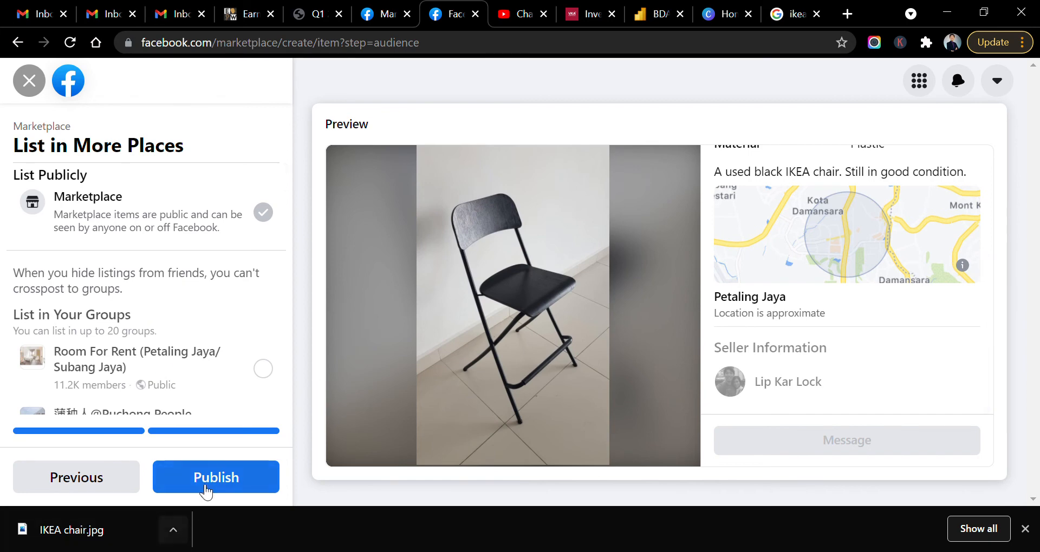
click(205, 490)
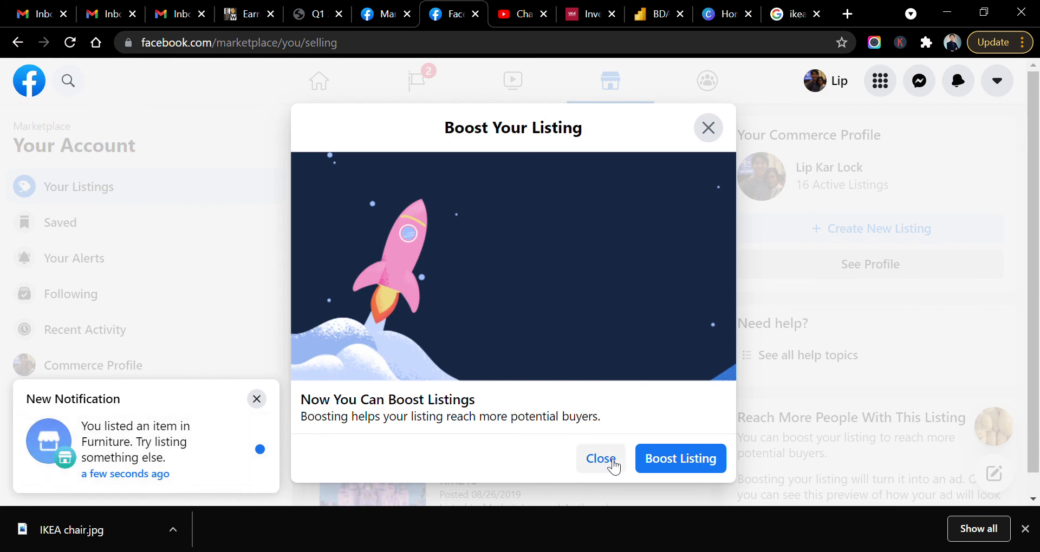
click(610, 461)
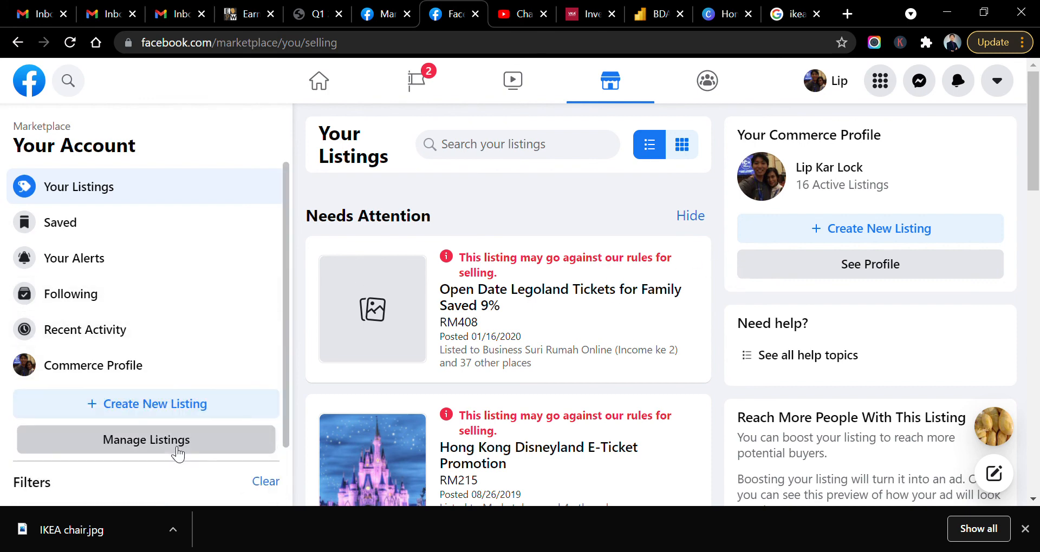
Step: Open the listing management view and look through the account's listings, including the new Used IKEA Chair entry
click(178, 453)
scroll(667, 271, down, 2)
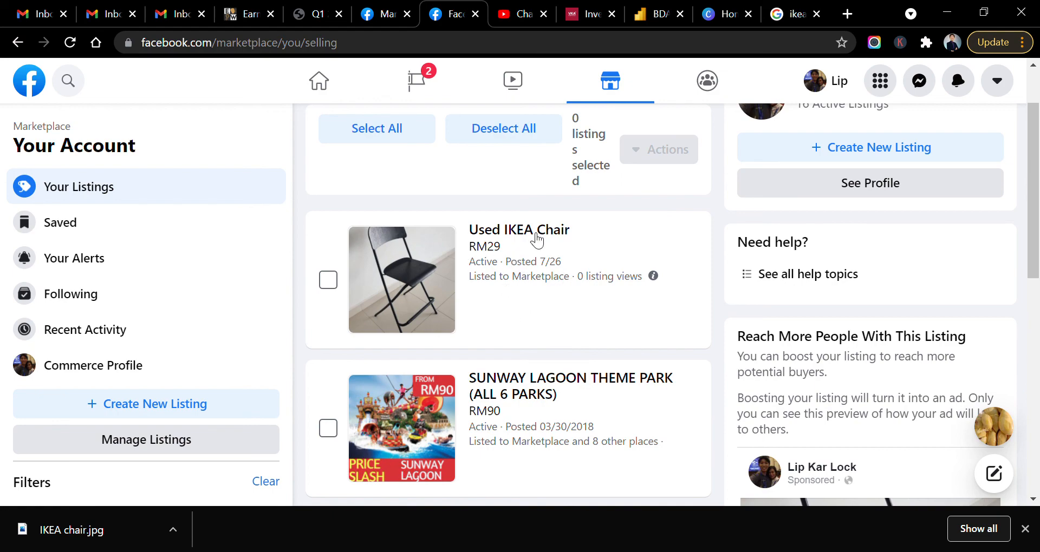
scroll(568, 271, down, 4)
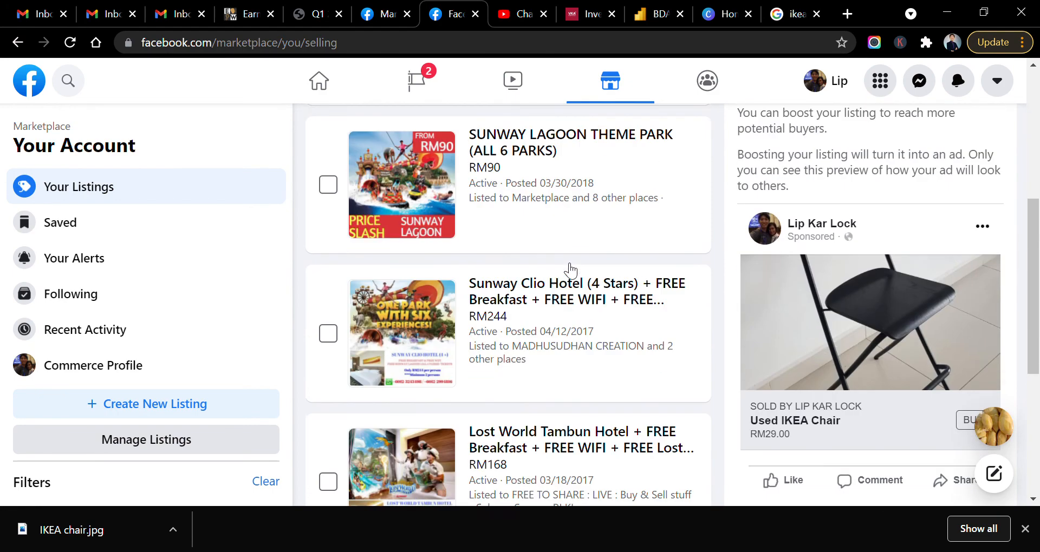
scroll(569, 269, down, 15)
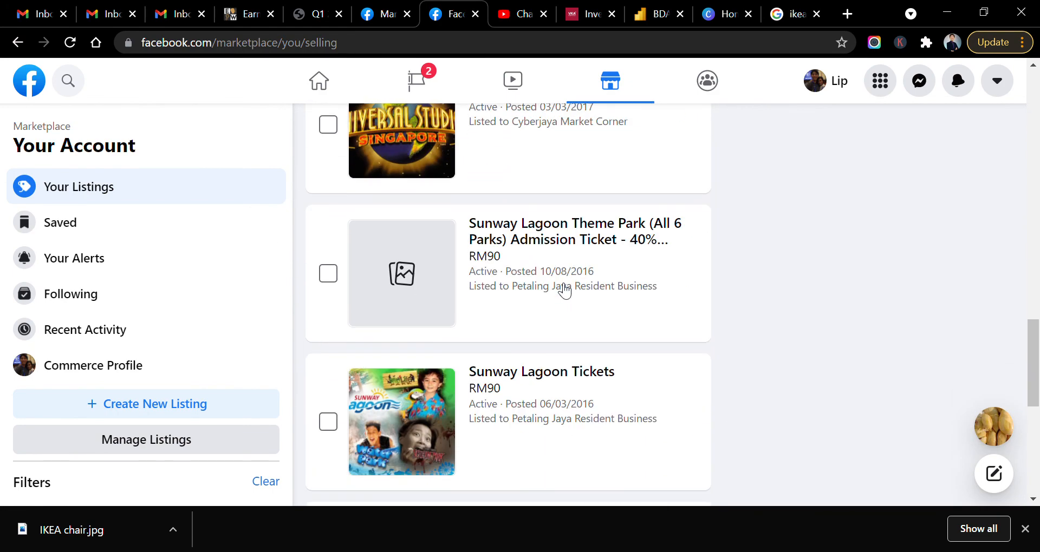
scroll(564, 291, up, 20)
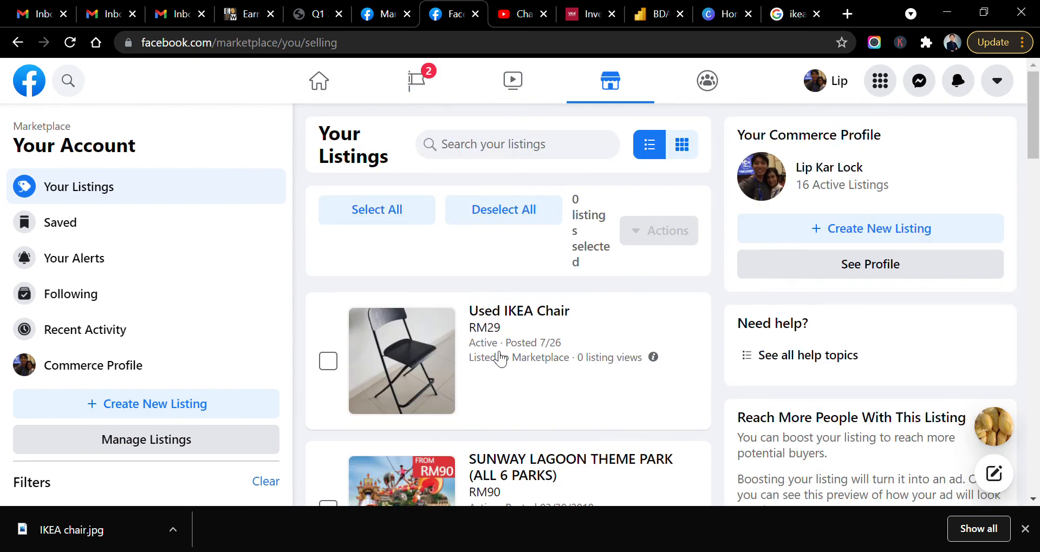